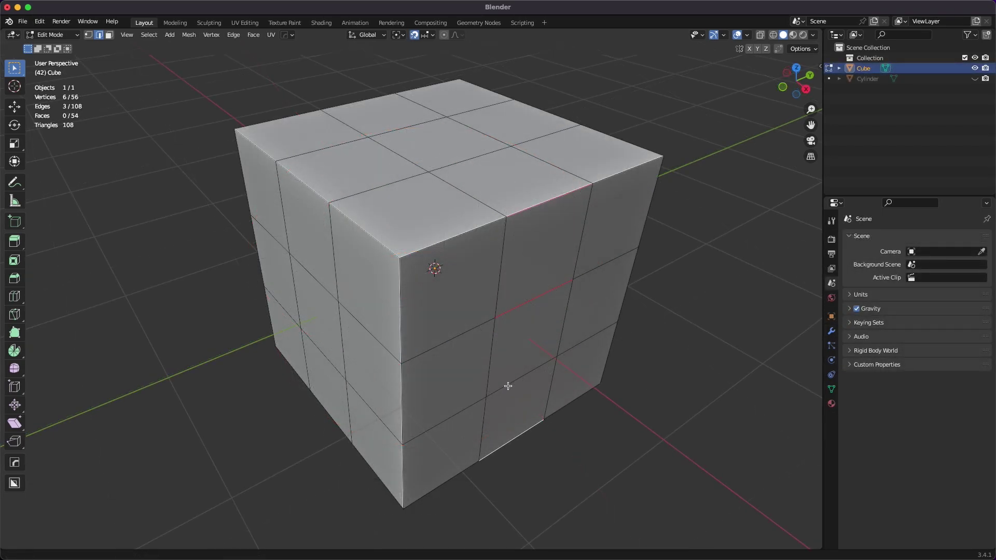
- Preview offset edge-loop slides extended to full loops on the gridded cube and the ring
left_click(508, 386, "shift")
key("ctrl+shift+r")
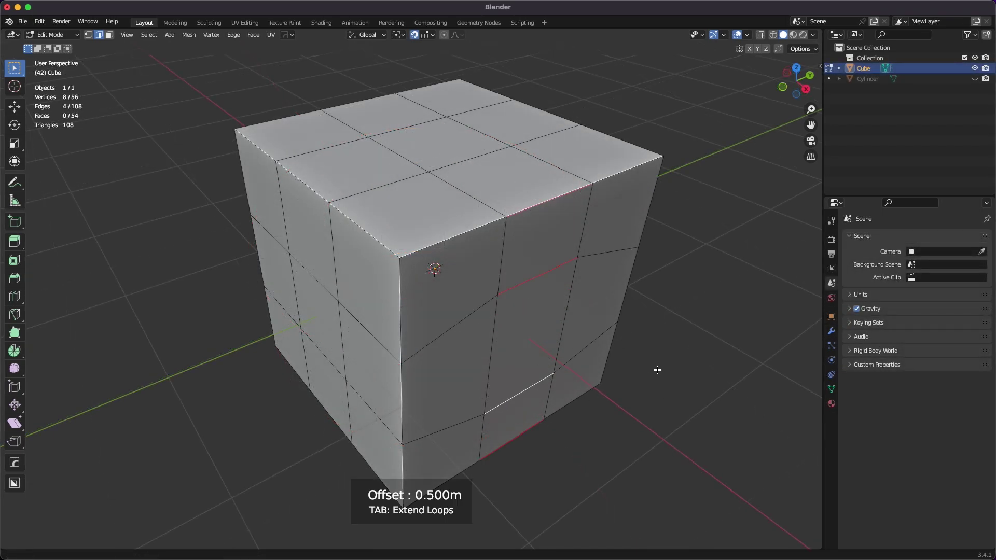
key("Tab")
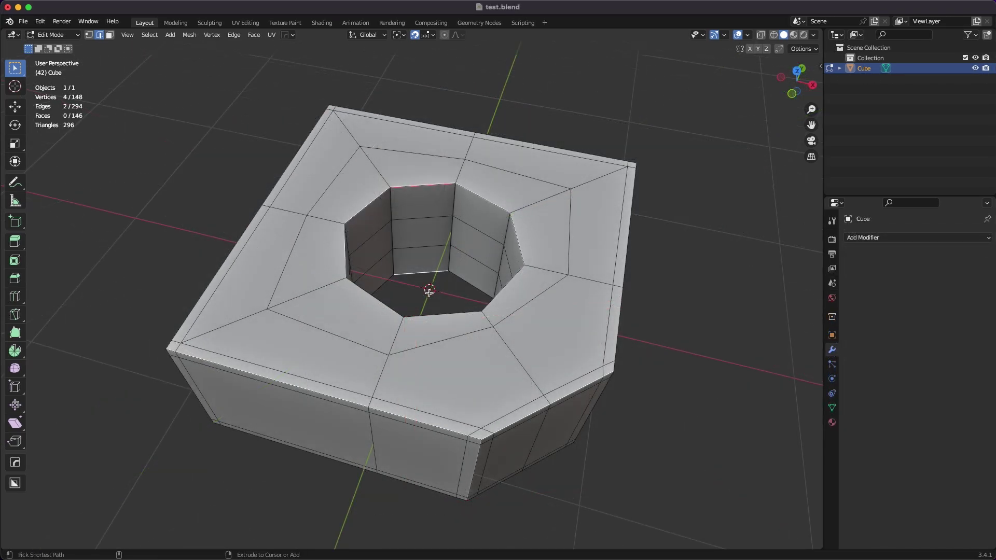
key("ctrl+shift+r")
key("Tab")
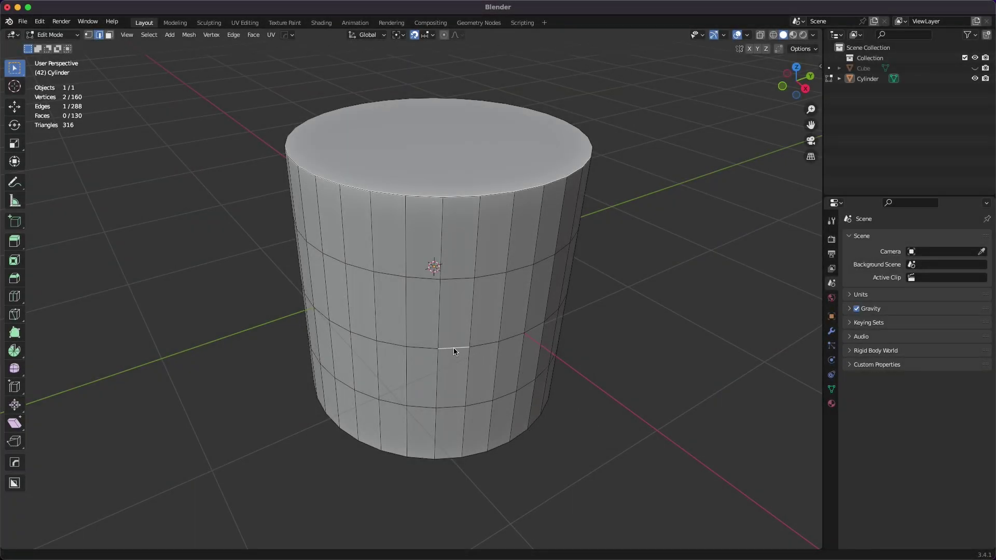
left_click(457, 281, "shift")
left_click(234, 35)
left_click(262, 313)
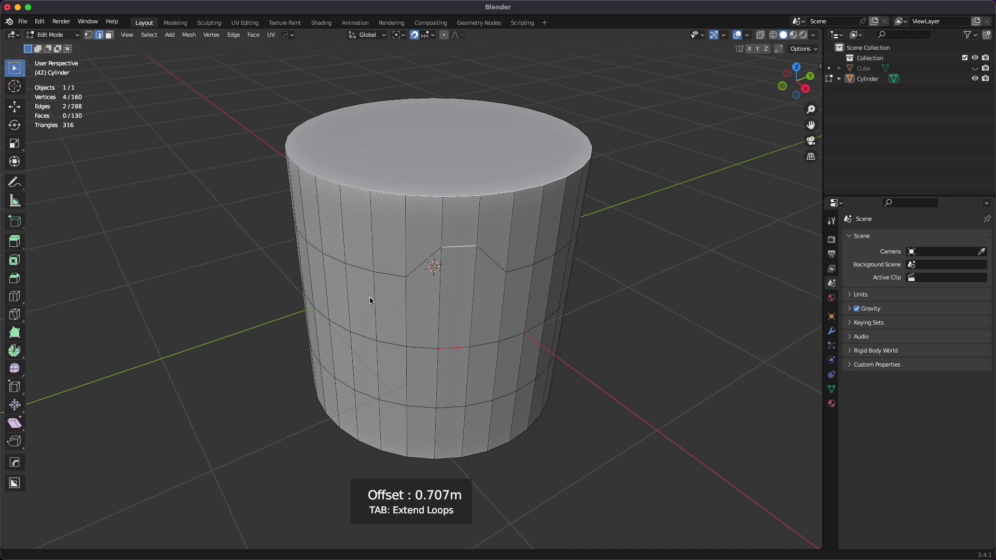
key("Escape")
left_click(456, 348, "alt")
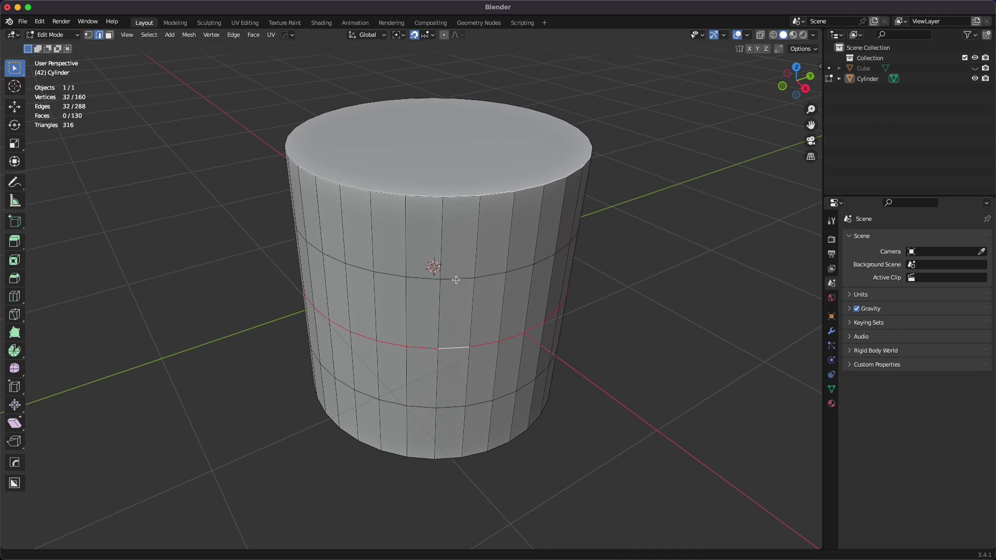
left_click(456, 280, "alt+shift")
left_click(234, 34)
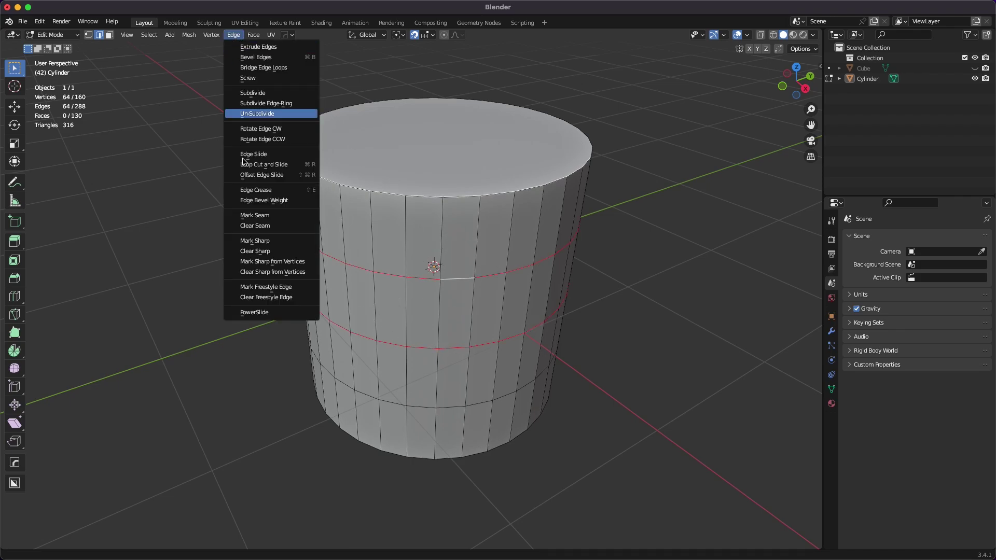
left_click(259, 316)
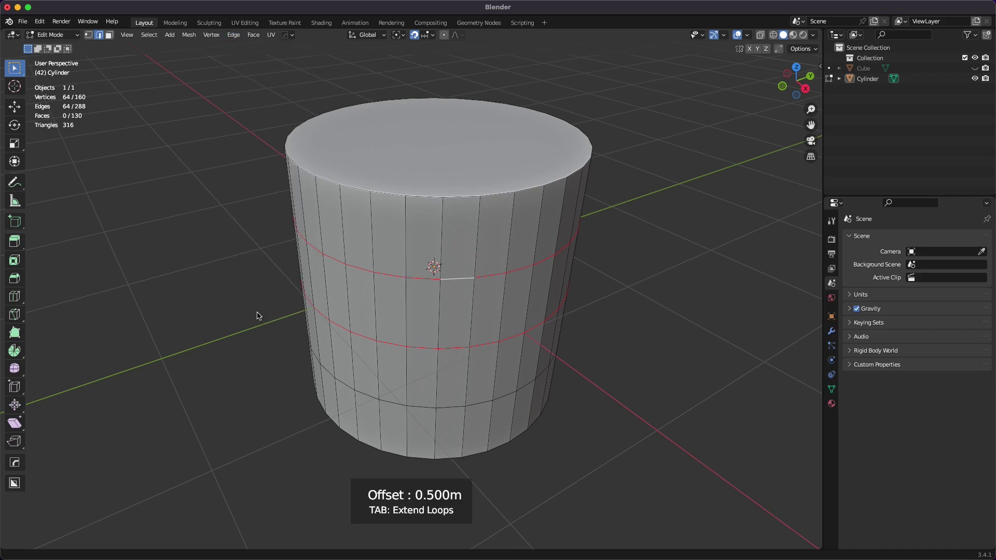
left_click(287, 309)
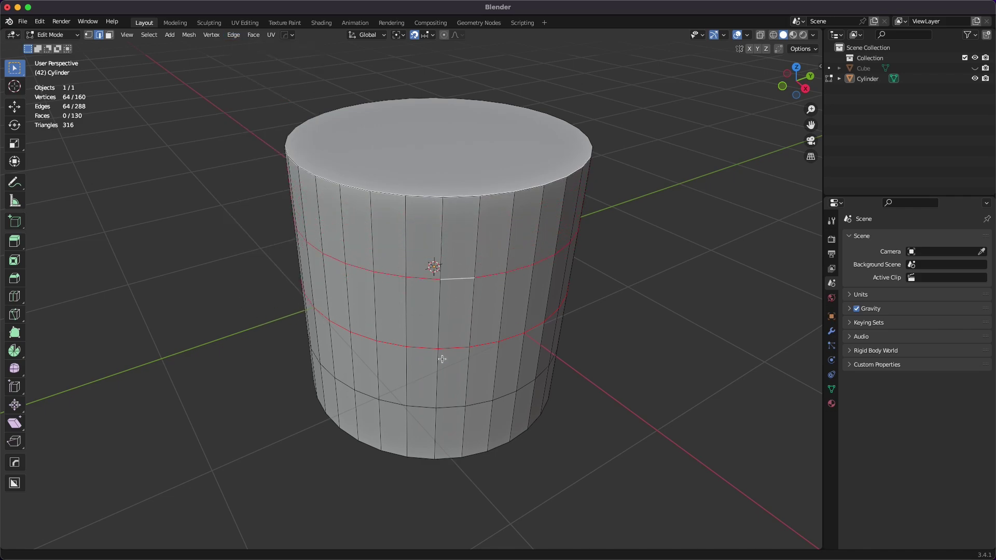
left_click(442, 347)
left_click(483, 346, "ctrl")
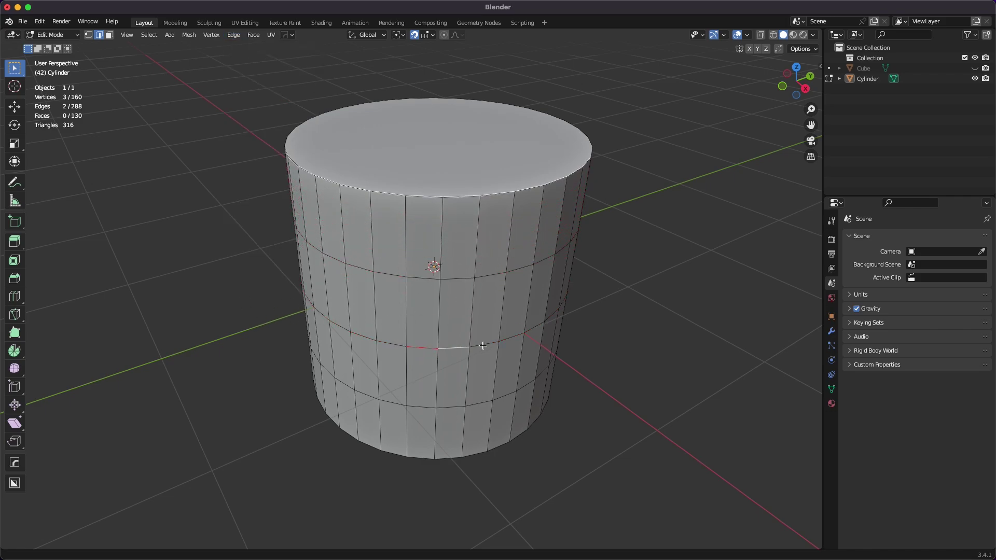
left_click(423, 278, "shift")
left_click(458, 280, "shift")
left_click(490, 275, "shift")
key("ctrl+shift+r")
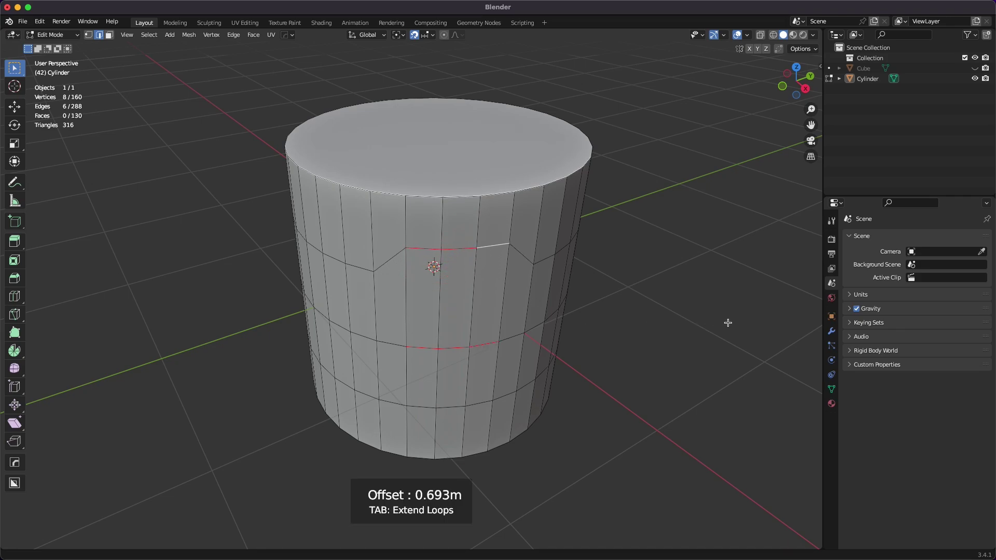
key("Escape")
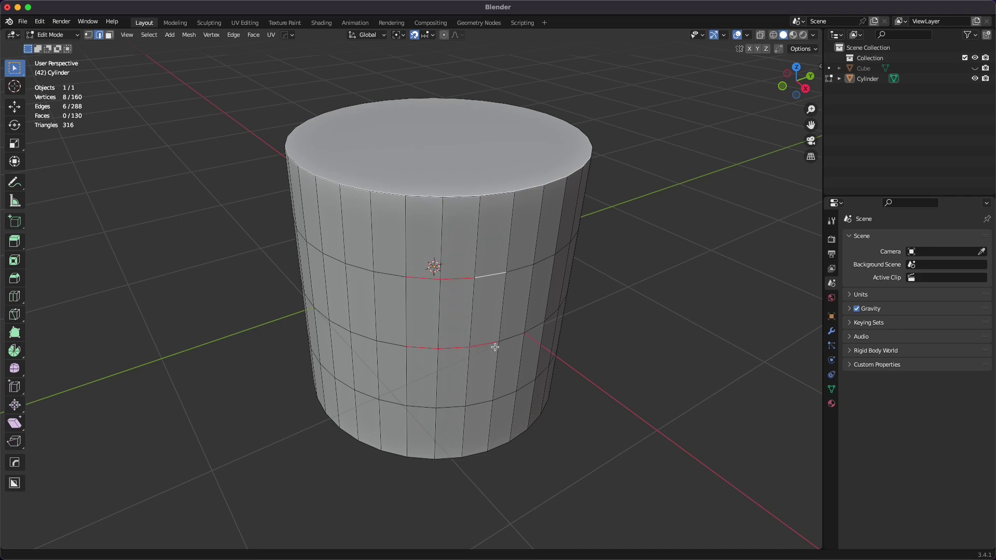
left_click(491, 346, "alt")
key("ctrl+shift+r")
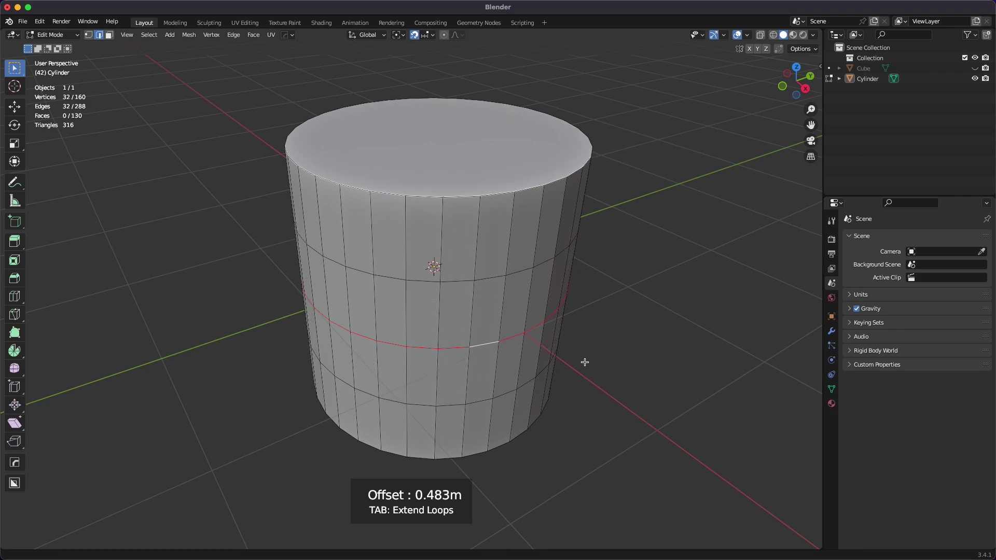
left_click(651, 360)
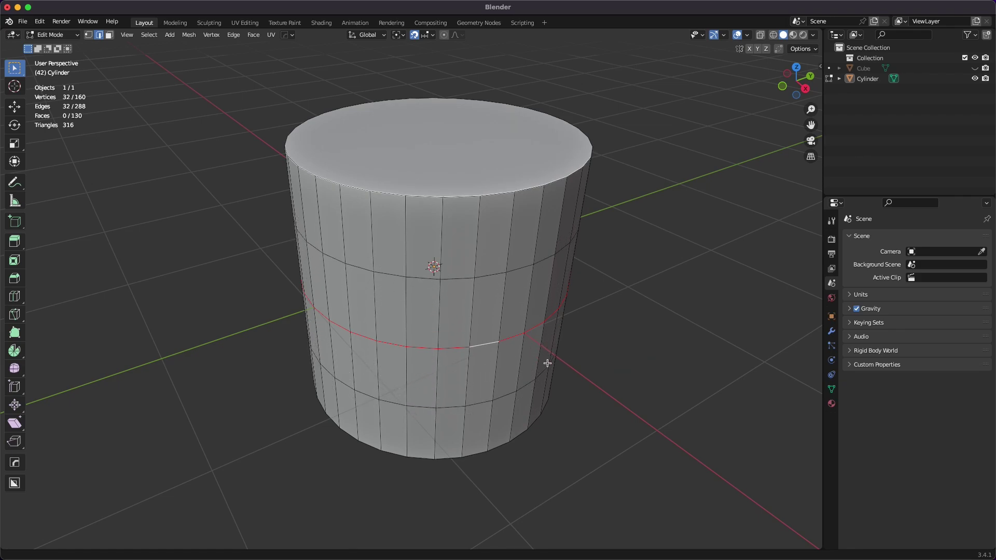
left_click(450, 349)
left_click(457, 279, "shift")
key("ctrl+shift+r")
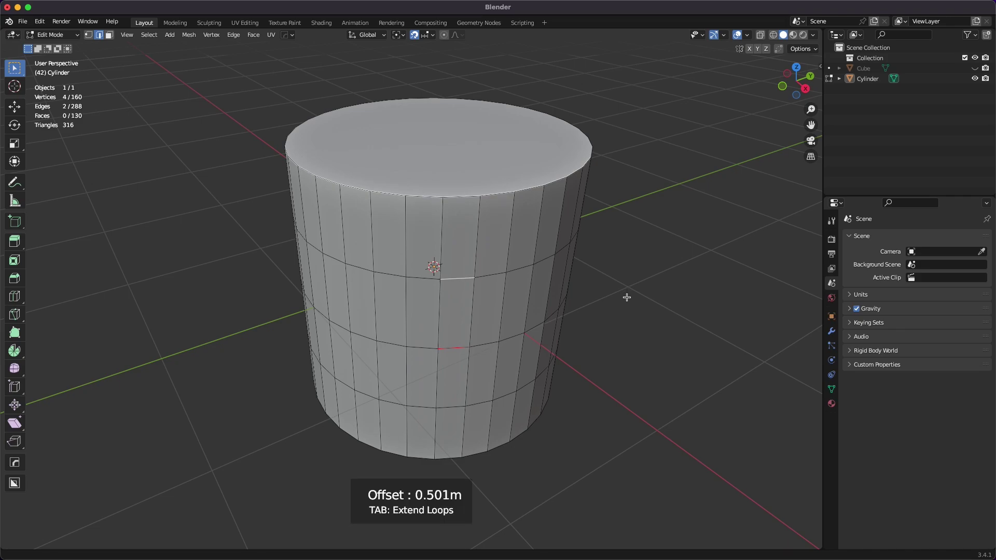
key("Tab")
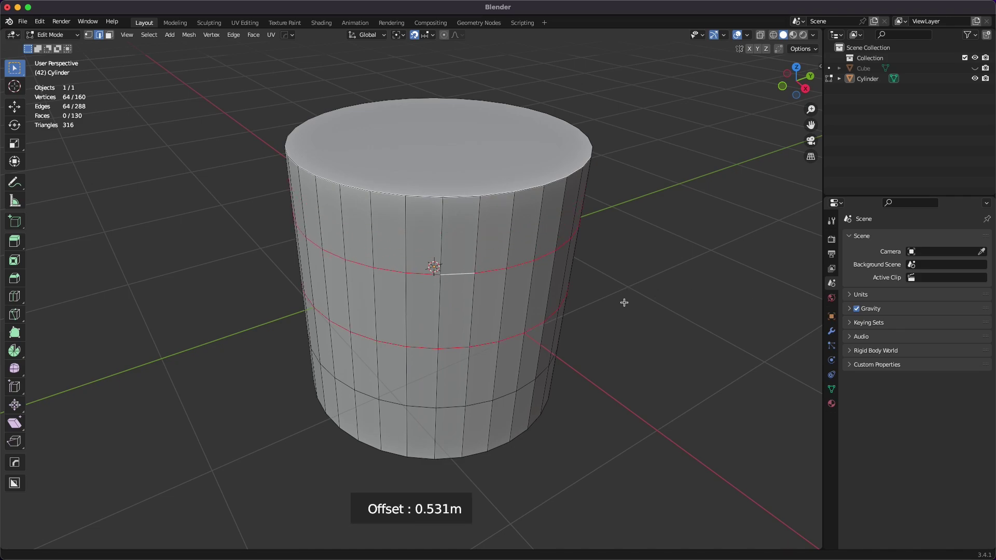
left_click(631, 317)
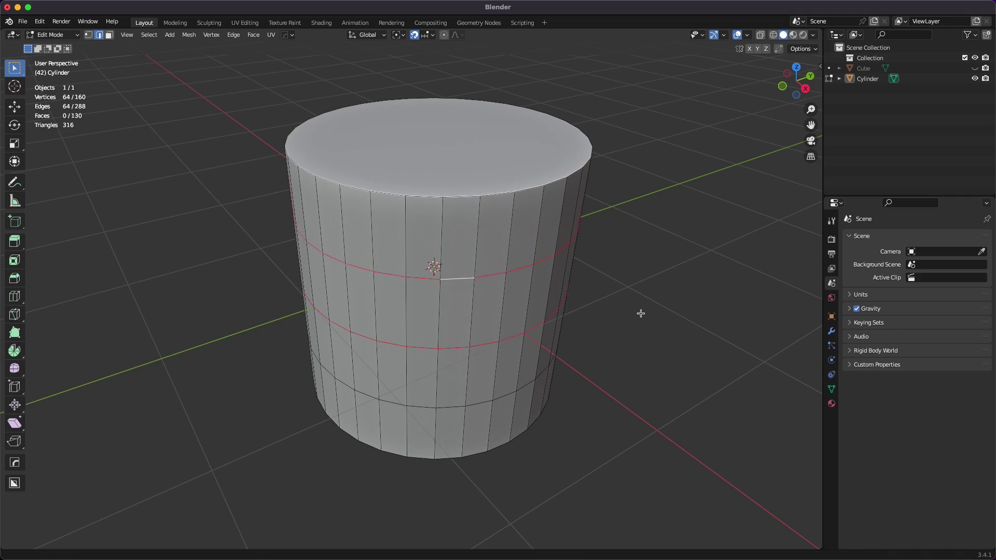
left_click(457, 349, "alt")
key("ctrl+shift+r")
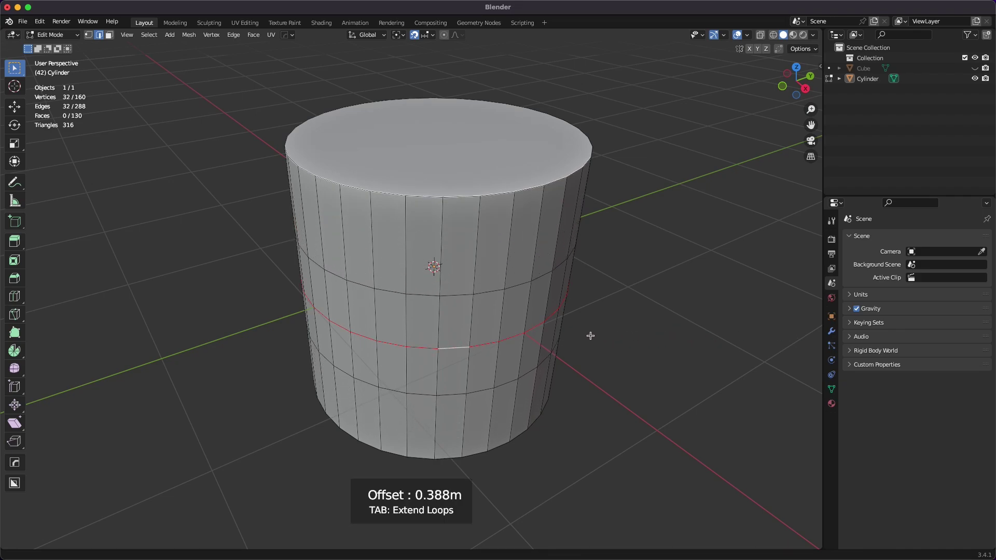
left_click(622, 332)
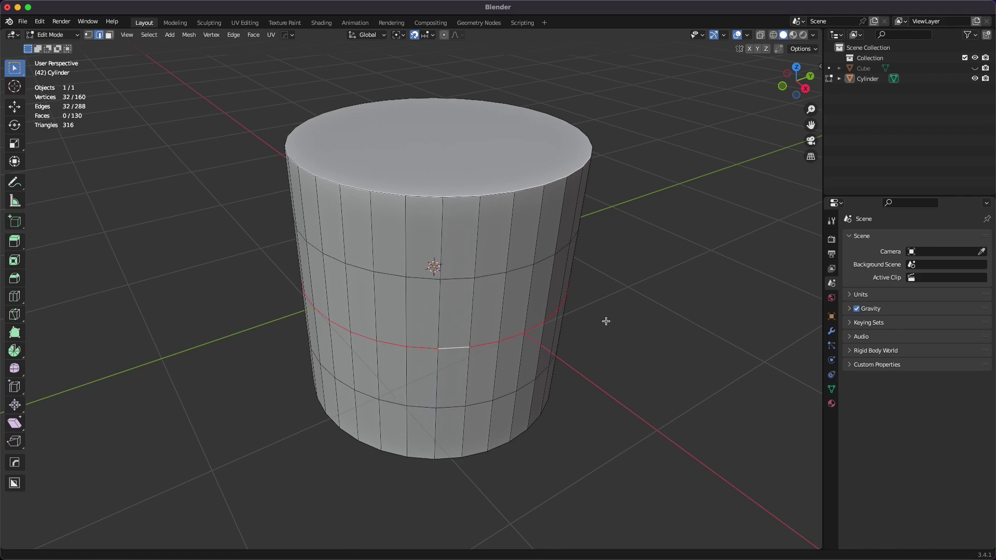
- Hide the cylinder, unhide the cube and enter Edit Mode on it
key("Tab")
left_click(975, 78)
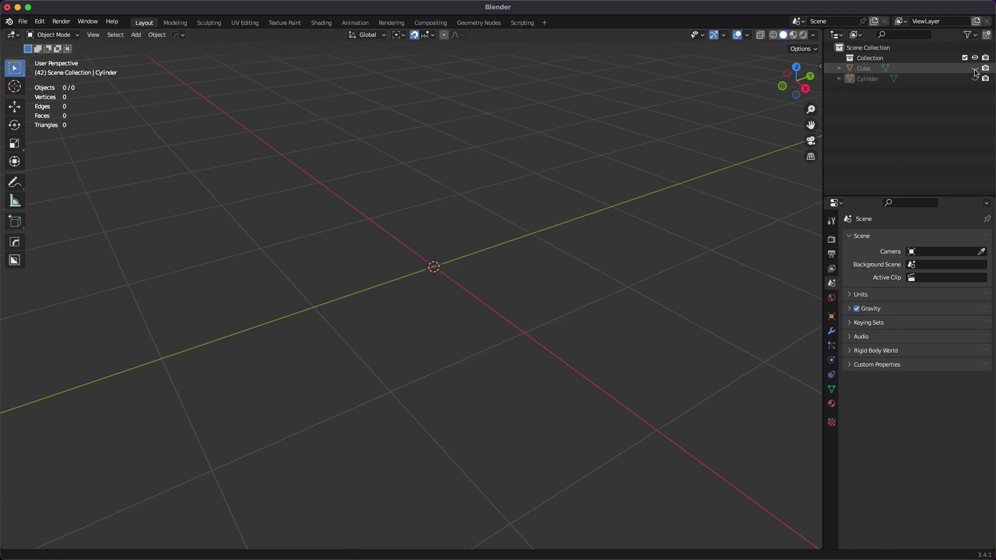
left_click(975, 68)
left_click(501, 320)
key("Tab")
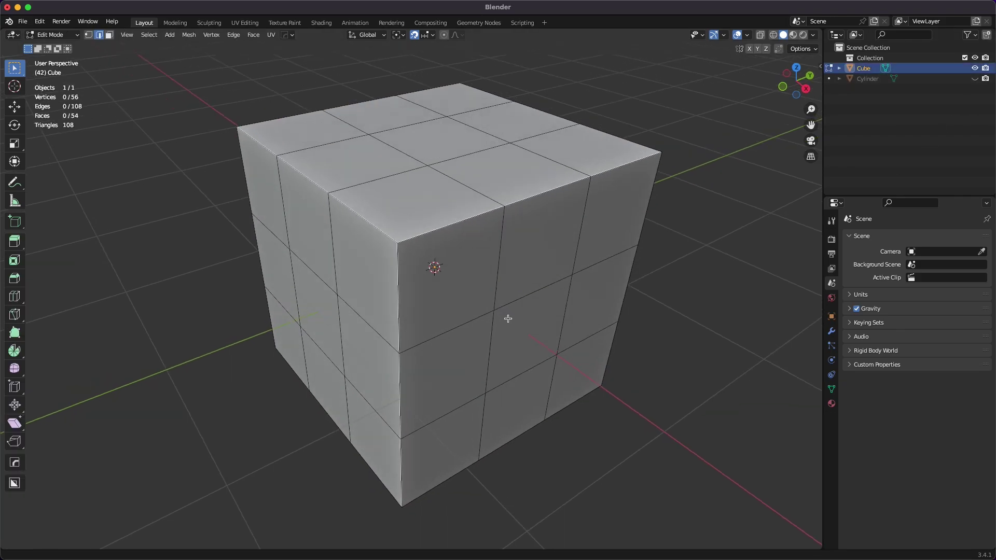
- Select the cube's top edges and middle loop, try an offset slide, then cancel it
left_click(522, 212, "alt")
left_click(354, 222, "alt+shift")
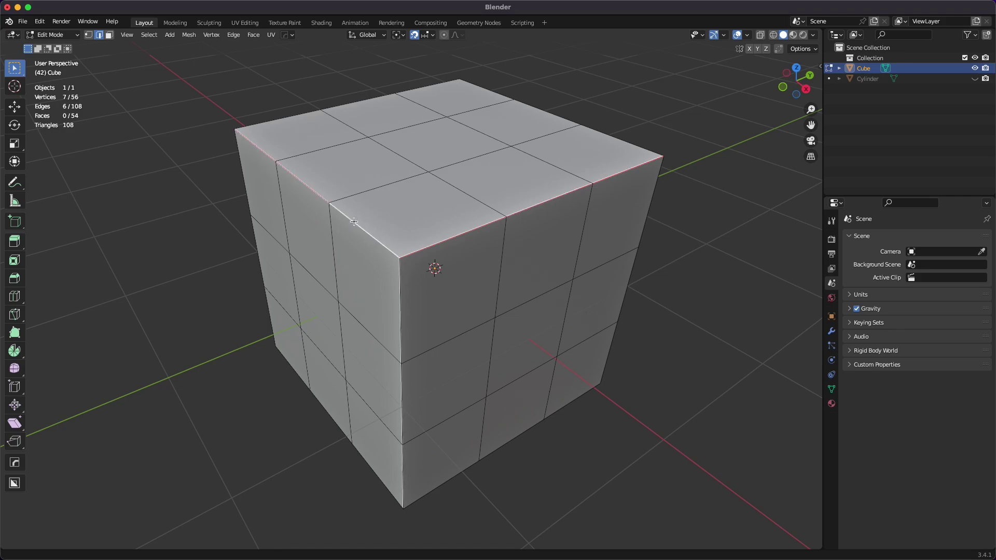
left_click(354, 102, "alt+shift")
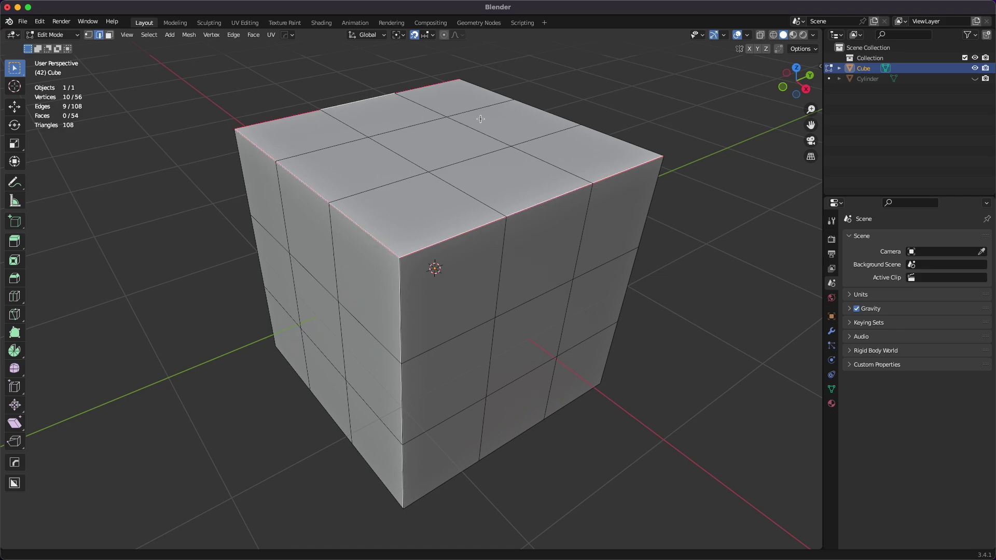
left_click(541, 110, "alt+shift")
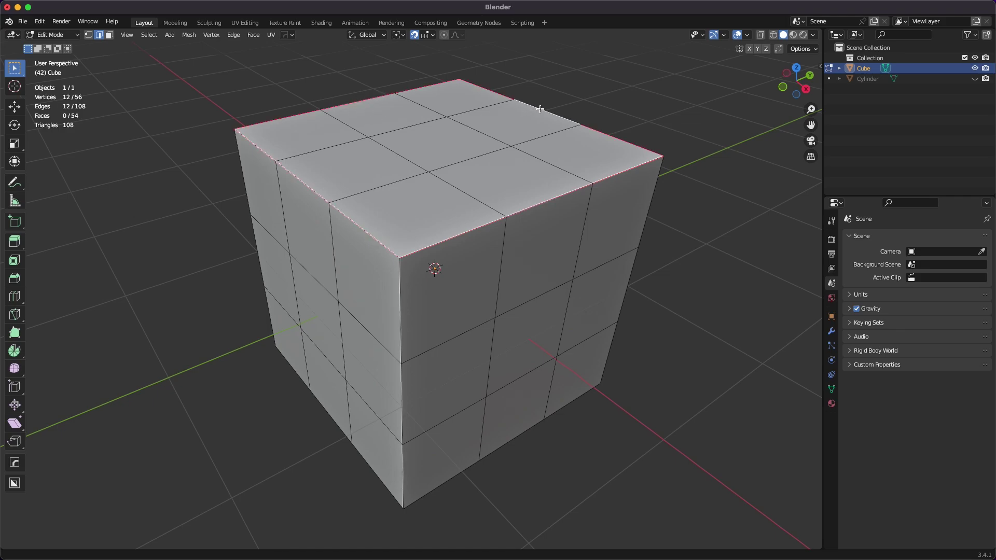
left_click(535, 298, "alt+shift")
key("ctrl+b")
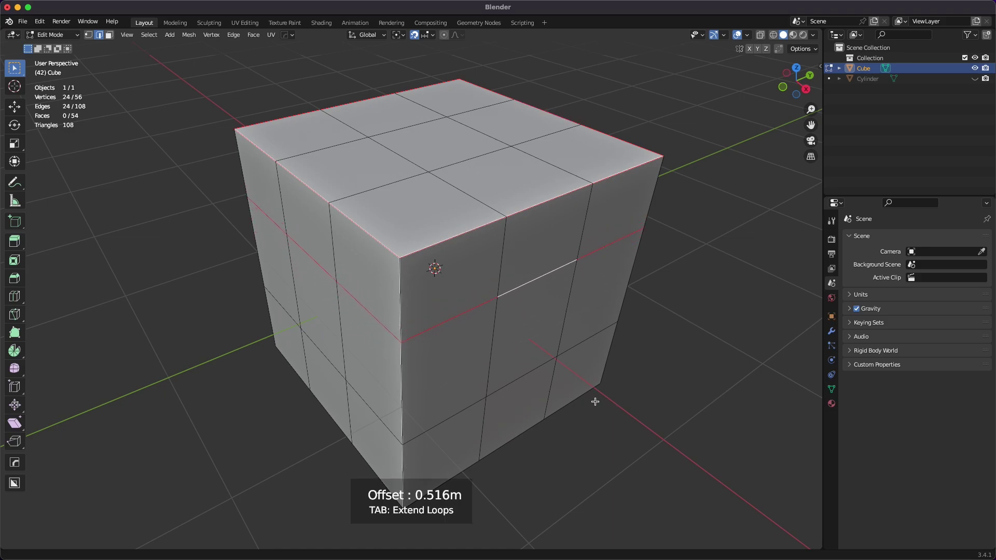
key("Escape")
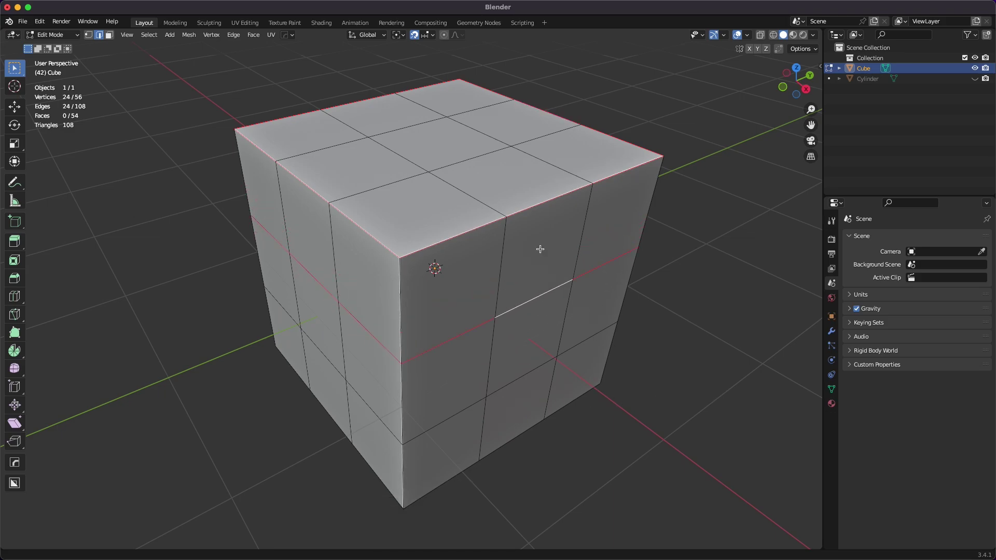
- Select two front edges and start an offset slide extended to full edge loops
left_click(531, 208)
left_click(524, 306, "shift")
key("ctrl+b")
key("Tab")
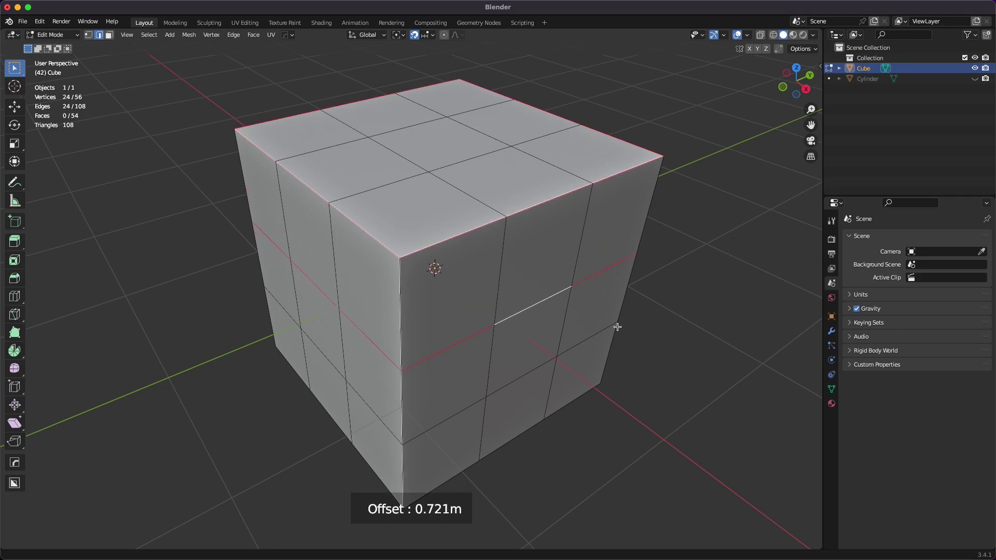
- Slide offset loops from four front-face edges around the cube at 0.1 m
left_click(530, 324)
left_click(532, 293)
left_click(531, 299, "shift")
left_click(515, 440, "shift")
left_click(508, 386, "shift")
key("ctrl+b")
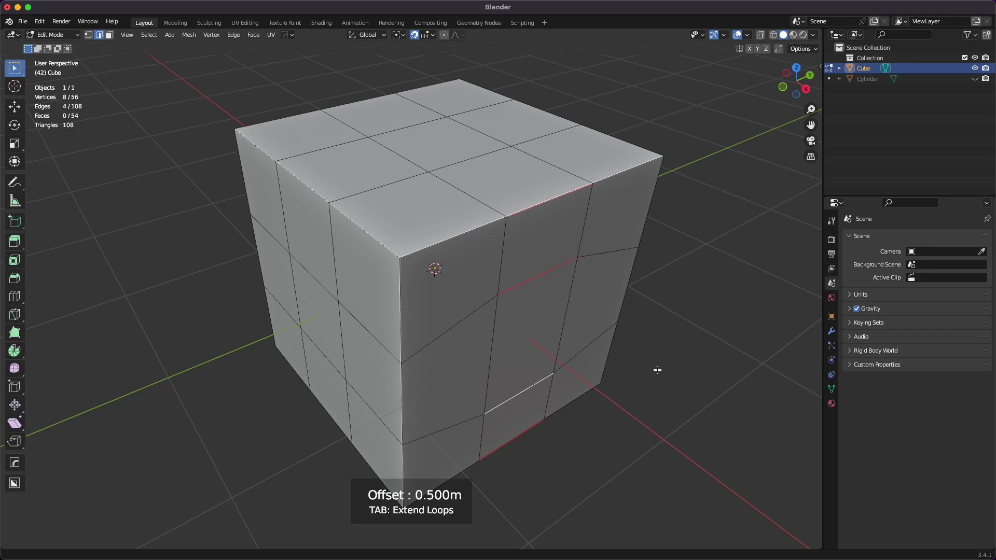
key("Tab")
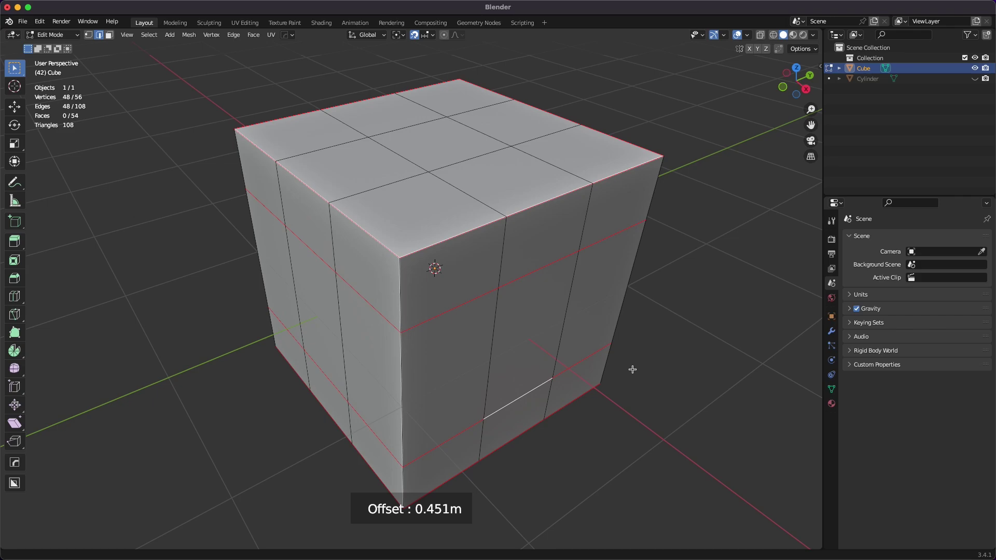
type("0.1")
- Confirm the 0.1 m loops, then offset full loops from four top-face edges around the cube
key("Return")
middle_click_drag(534, 260, 489, 212)
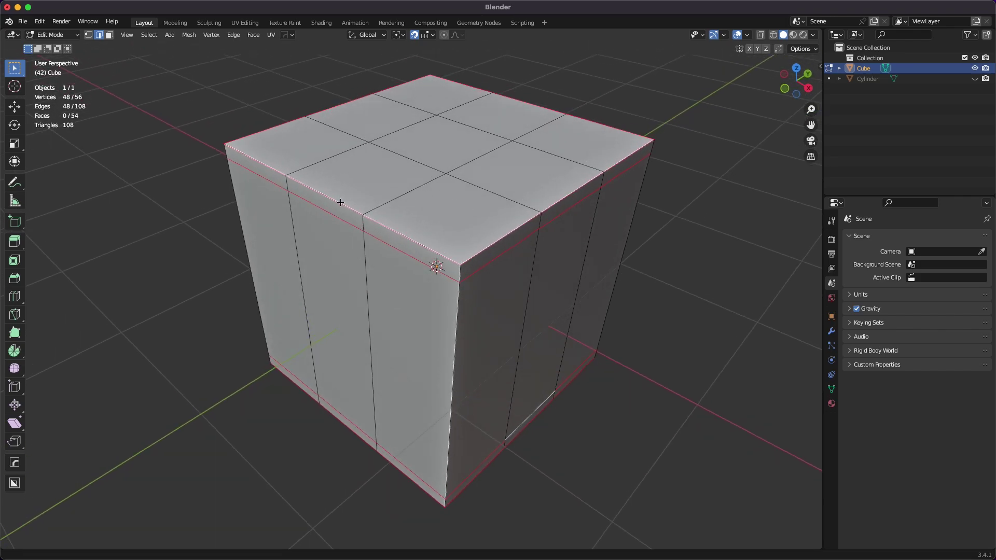
left_click(340, 202)
left_click(417, 162, "shift")
left_click(478, 131, "shift")
left_click(480, 129, "shift")
key("ctrl+b")
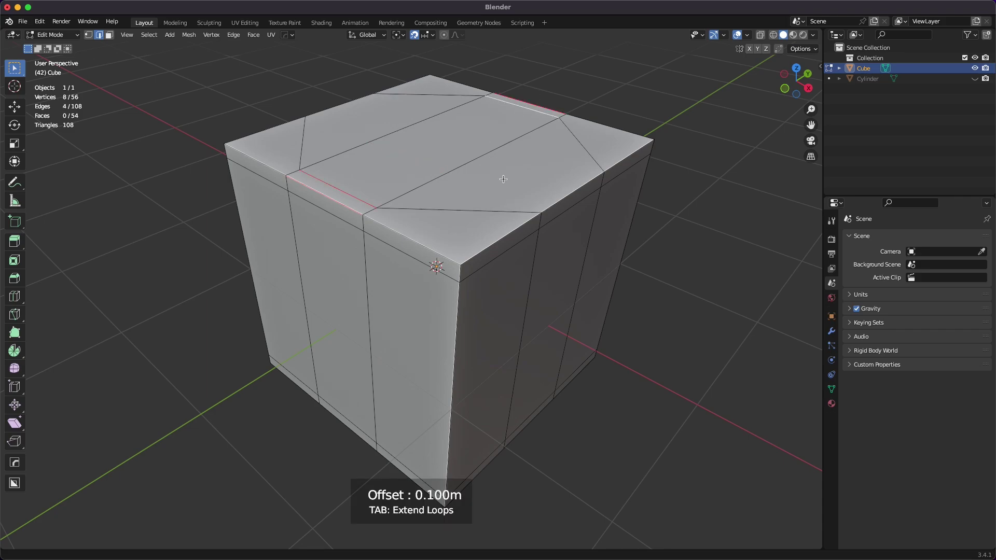
key("Tab")
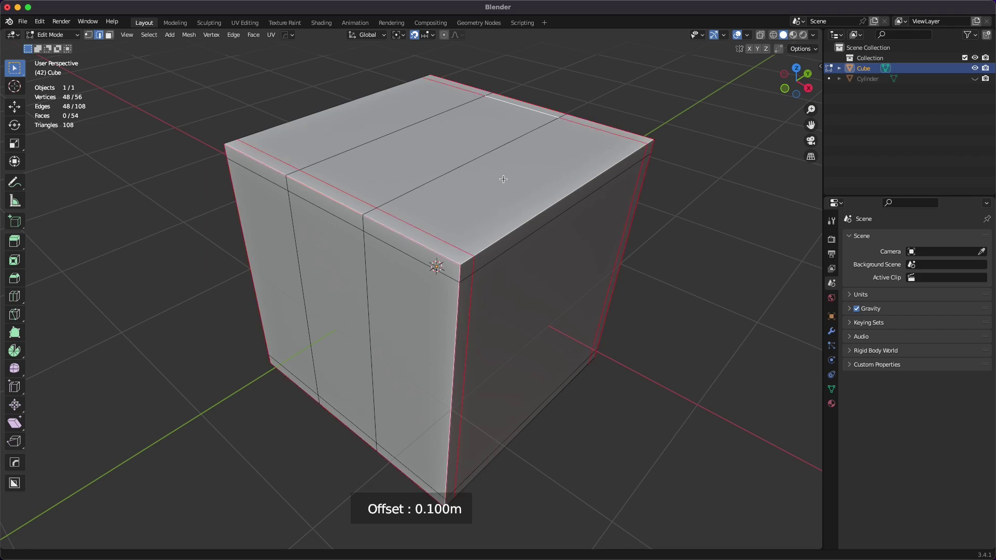
- Offset further loops from the top edges down the vertical edges, then view the hollow cylinder
left_click(523, 220)
left_click(434, 179, "shift")
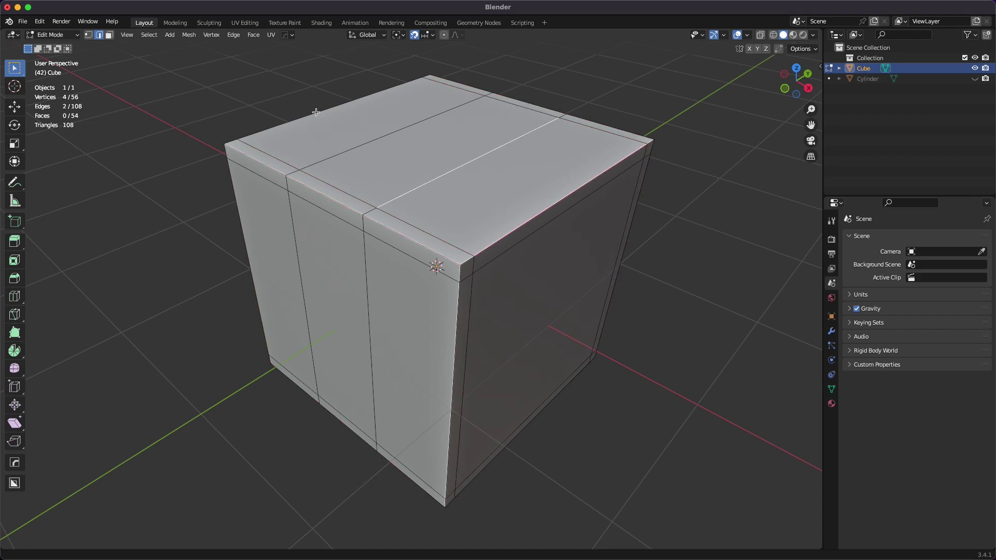
left_click(316, 112, "shift")
left_click(379, 166, "shift")
key("shift+r")
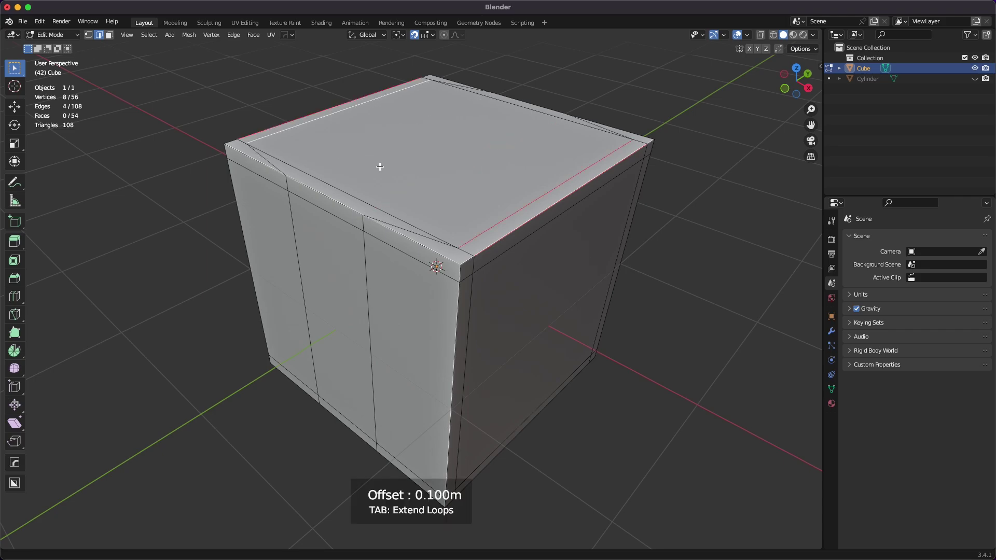
key("Tab")
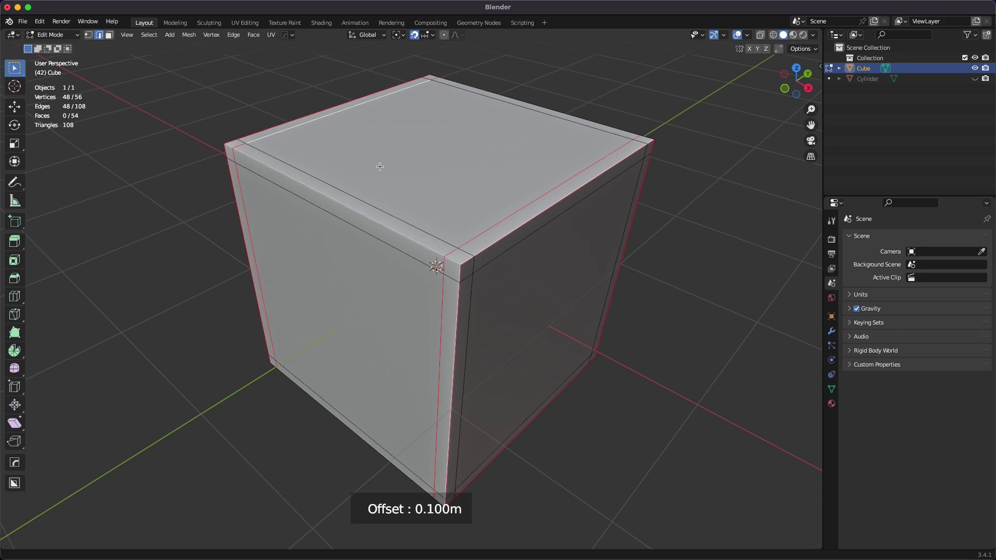
left_click(624, 405)
left_click(625, 405)
middle_click_drag(624, 405, 619, 372)
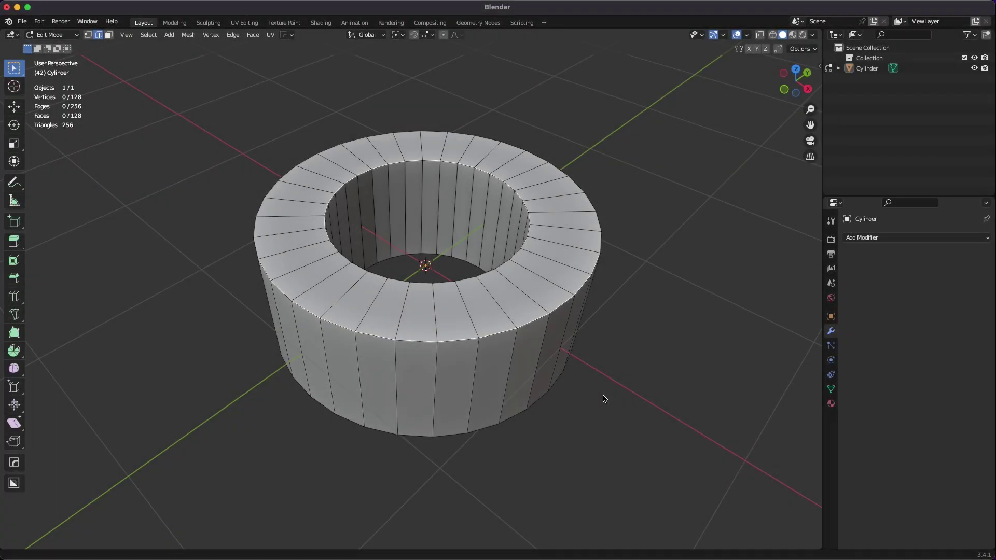
middle_click_drag(576, 407, 595, 405)
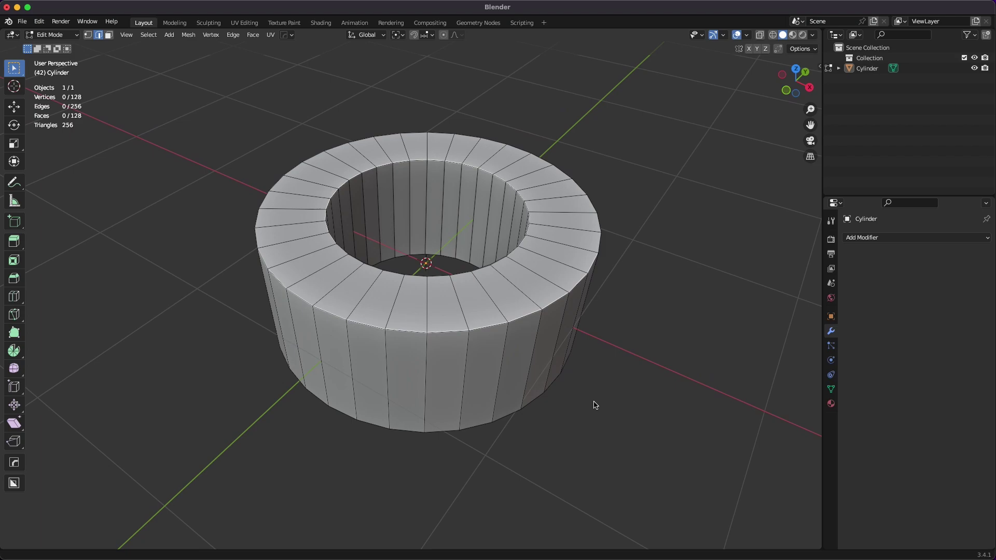
- Add centred two-cut loop cuts around the cylinder's outer wall
key("ctrl+r")
scroll(429, 312, "up", 1)
left_click(429, 312)
right_click(428, 313)
key("ctrl+r")
left_click(426, 371)
right_click(426, 370)
- Add centred loop cuts around the cylinder's inner wall
key("ctrl+r")
left_click(426, 212)
right_click(427, 211)
middle_click_drag(426, 211, 417, 343)
left_click(435, 216)
right_click(435, 216)
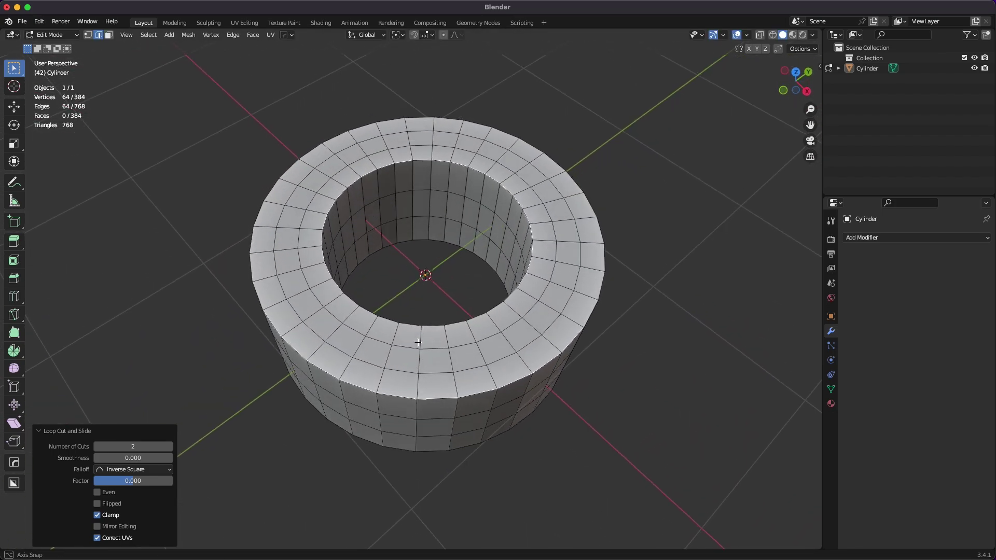
- Raise an inner edge loop 0.2321 m along Z, then undo the move
left_click(440, 191, "alt")
key("g")
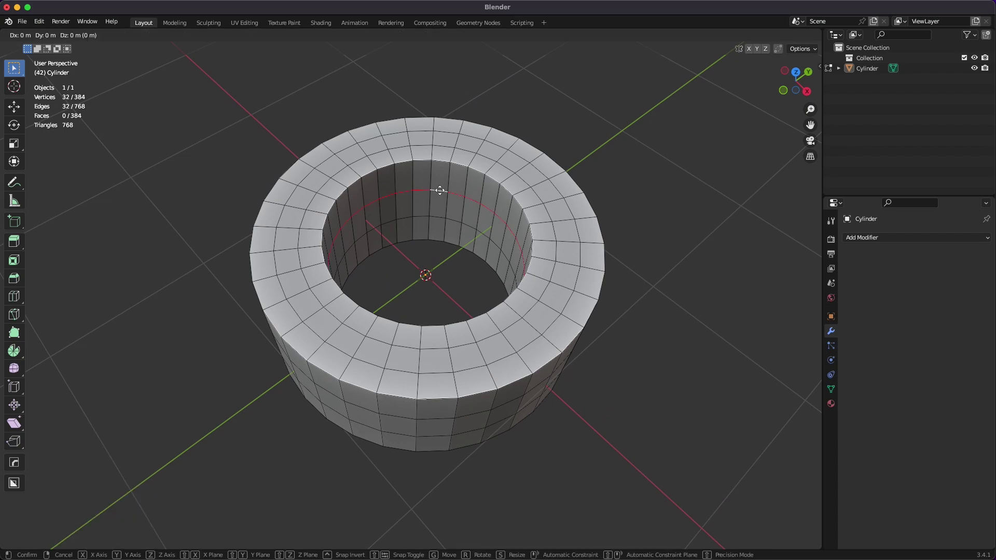
key("z")
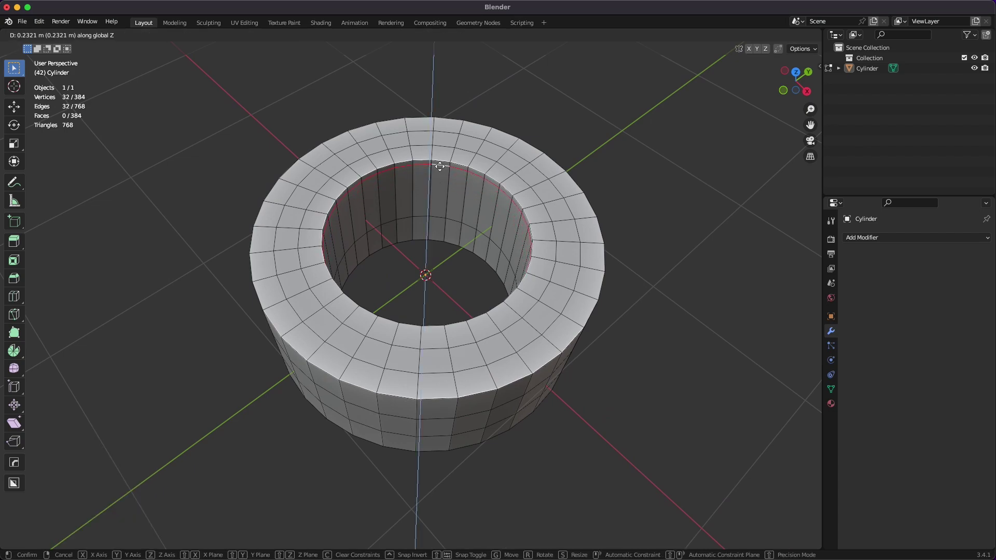
left_click(440, 166)
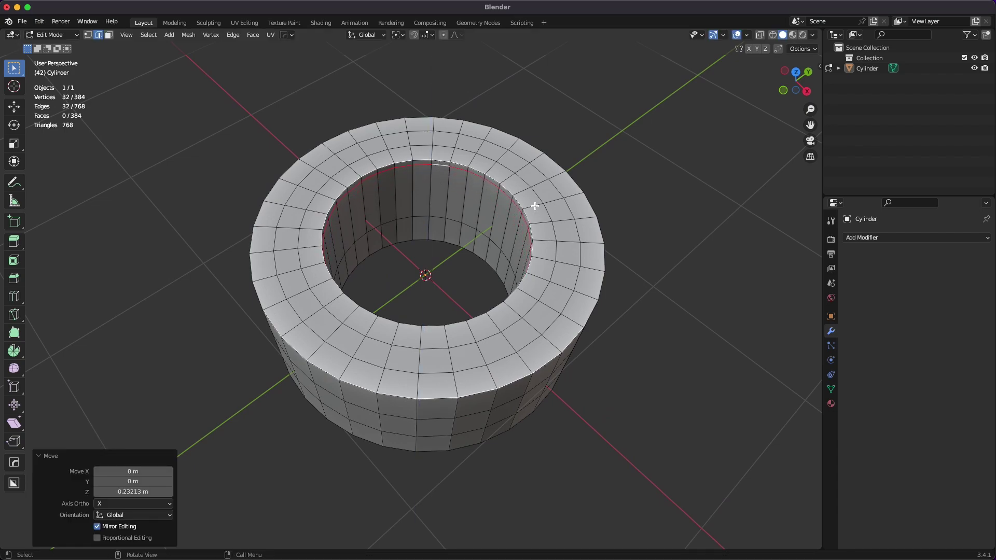
key("ctrl")
key("ctrl+z")
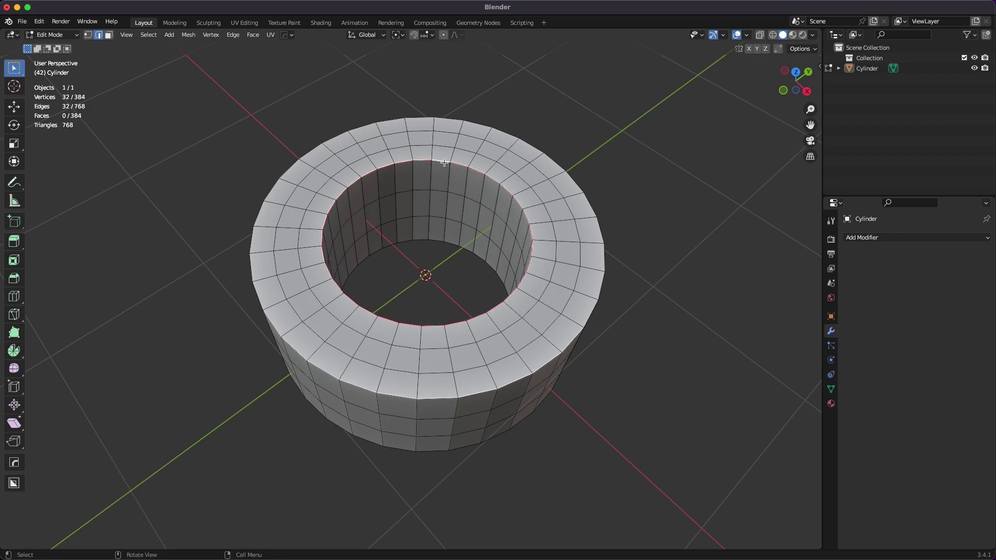
- Add the second, outer-bottom and inner-top rim loops to the ring's selection
left_click(457, 176, "alt+shift")
middle_click_drag(457, 176, 464, 213)
left_click(445, 238, "alt+shift")
left_click(439, 249, "alt+shift")
middle_click_drag(439, 249, 630, 394)
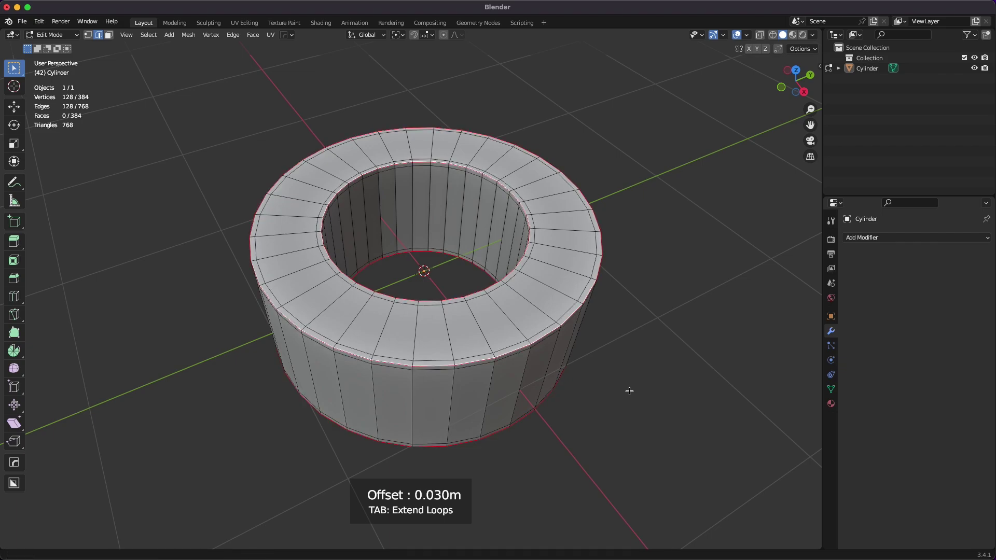
- Cancel the offset and give the cylinder level-3 subdivision smoothing in Object Mode
key("Escape")
key("Tab")
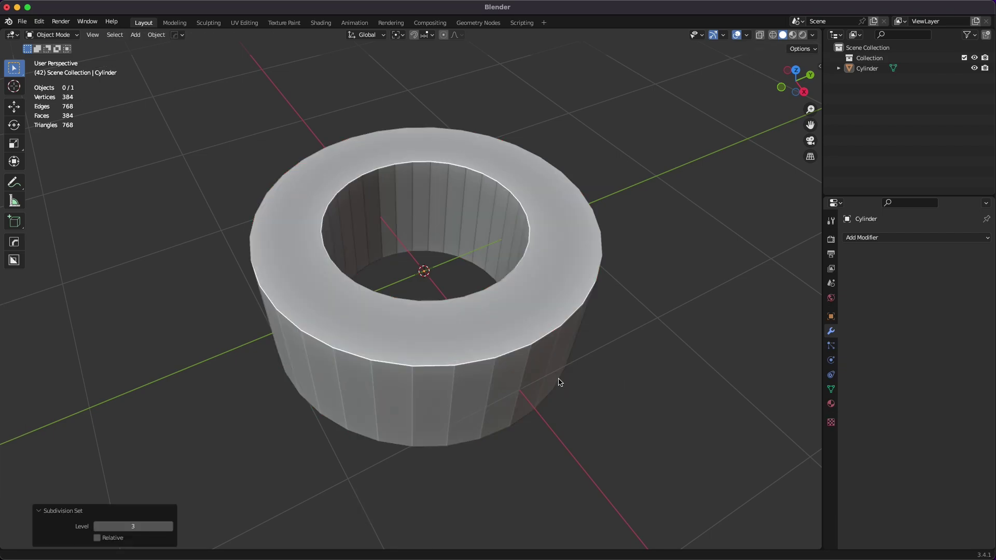
key("ctrl+3")
middle_click_drag(574, 391, 640, 389)
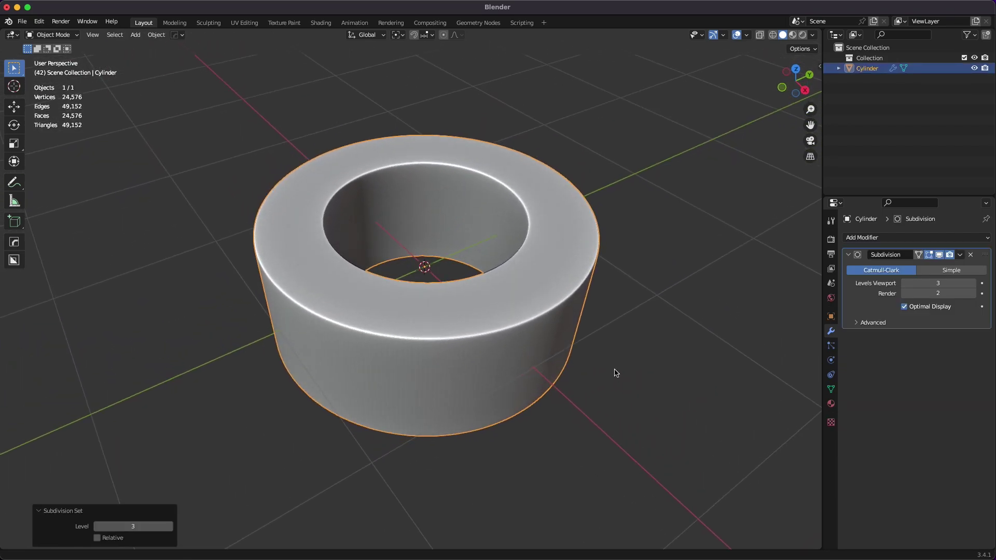
- Add offset supporting loops 0.1 m from the cylinder's rims and return to Object Mode
key("Tab")
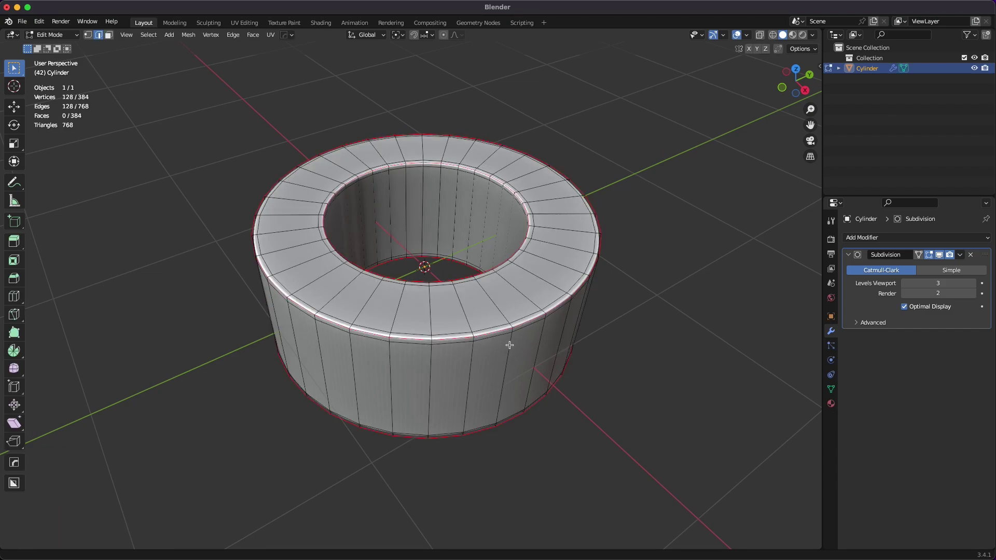
key("ctrl+shift+r")
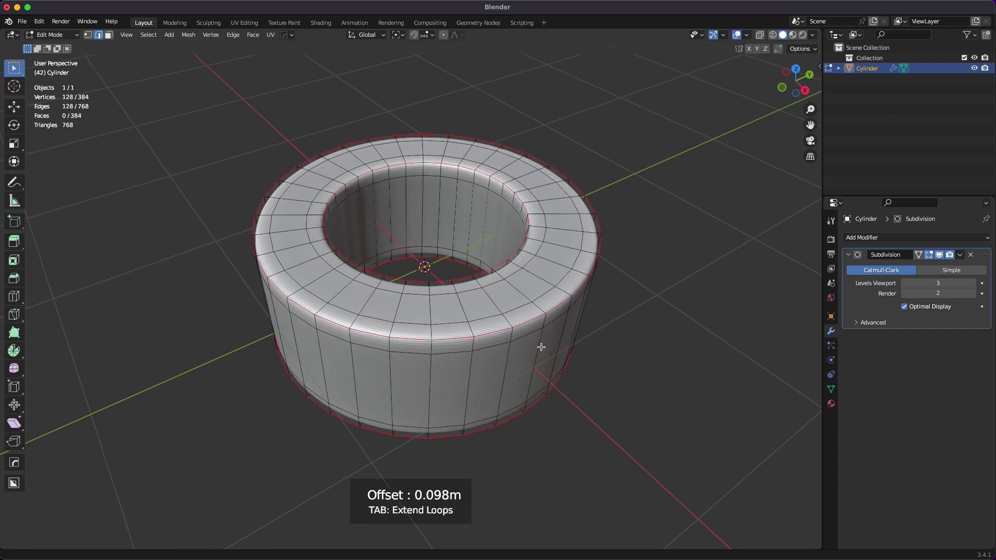
key("0")
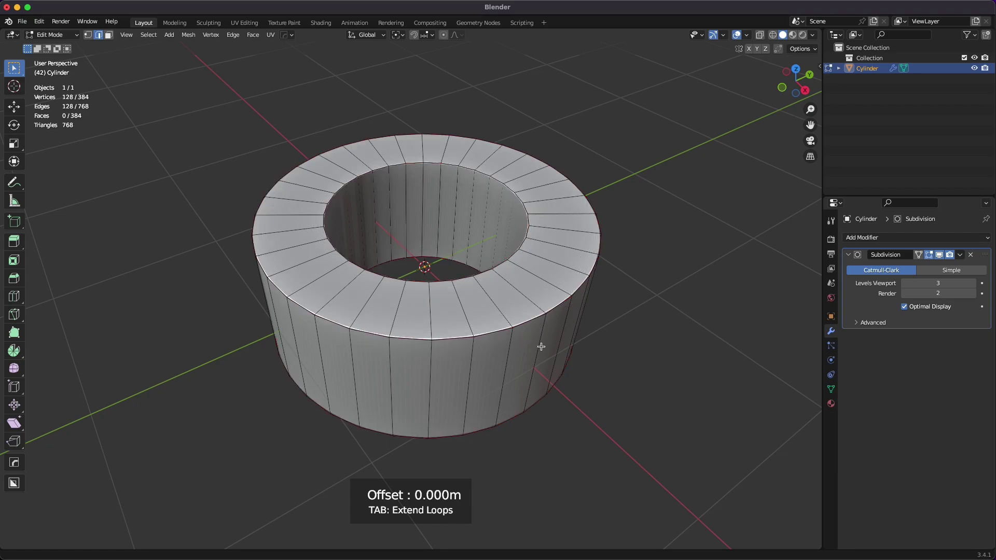
key("period")
key("1")
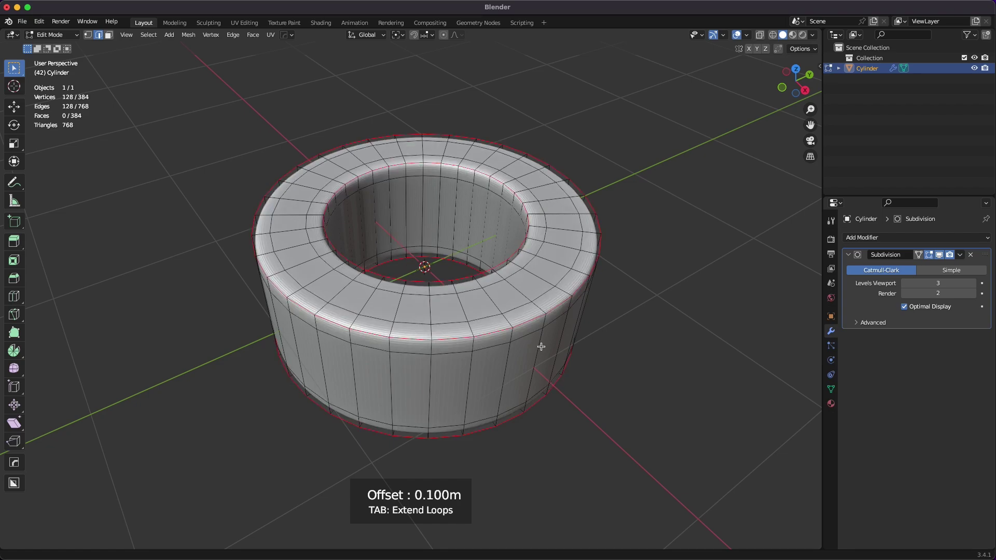
key("Return")
key("Tab")
mouse_move(620, 375)
middle_mouse_down()
mouse_move(623, 301)
mouse_move(632, 382)
mouse_move(632, 363)
middle_mouse_up()
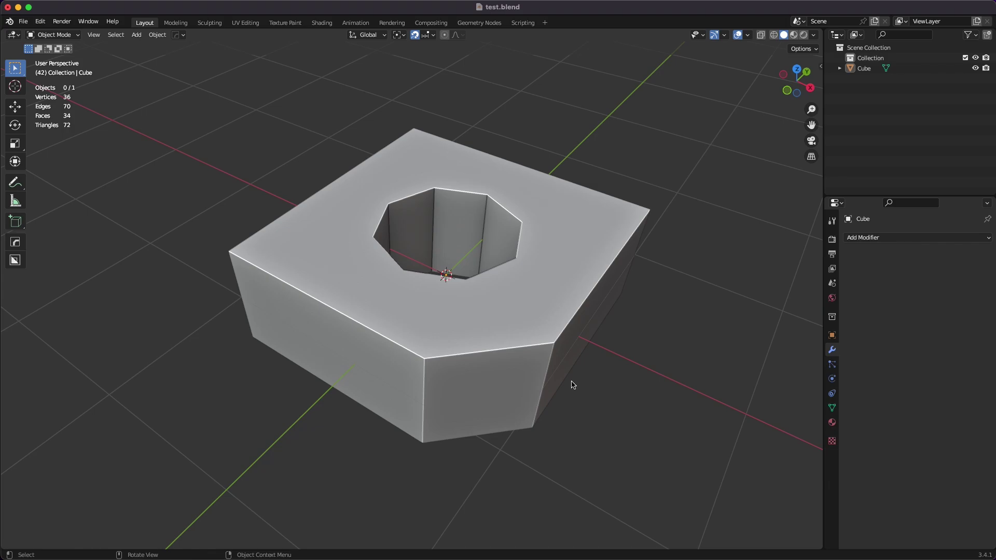
- Select the holed block and enter Edit Mode
middle_click_drag(573, 385, 550, 385)
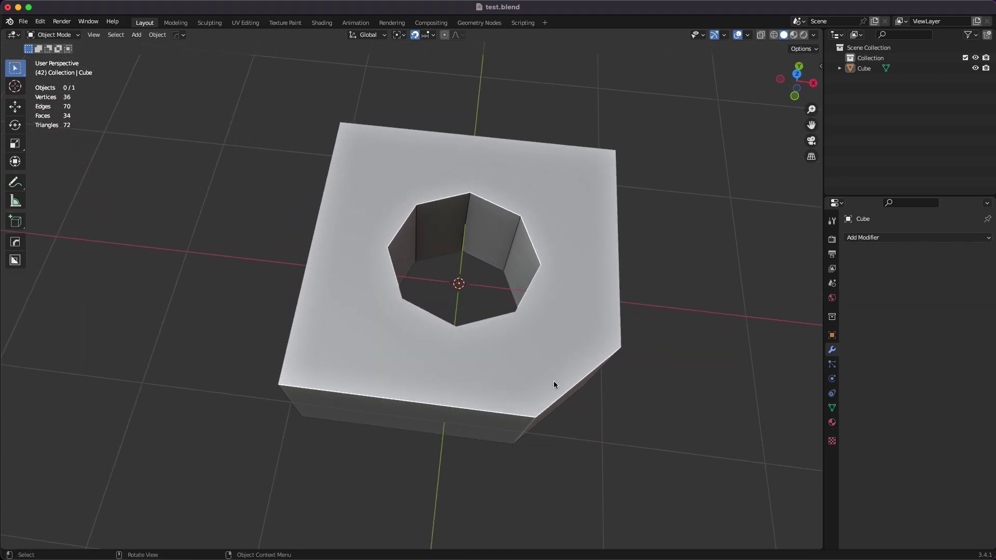
left_click(534, 368)
middle_click_drag(609, 427, 538, 336)
key("Tab")
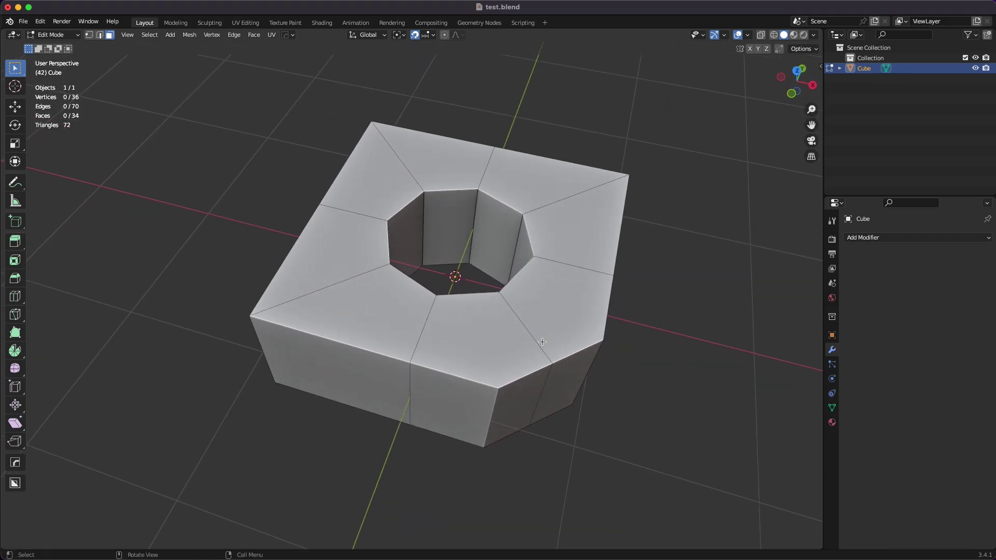
- Select the two top faces on either side of the chamfered corner
left_click(522, 393)
left_click(567, 389, "shift")
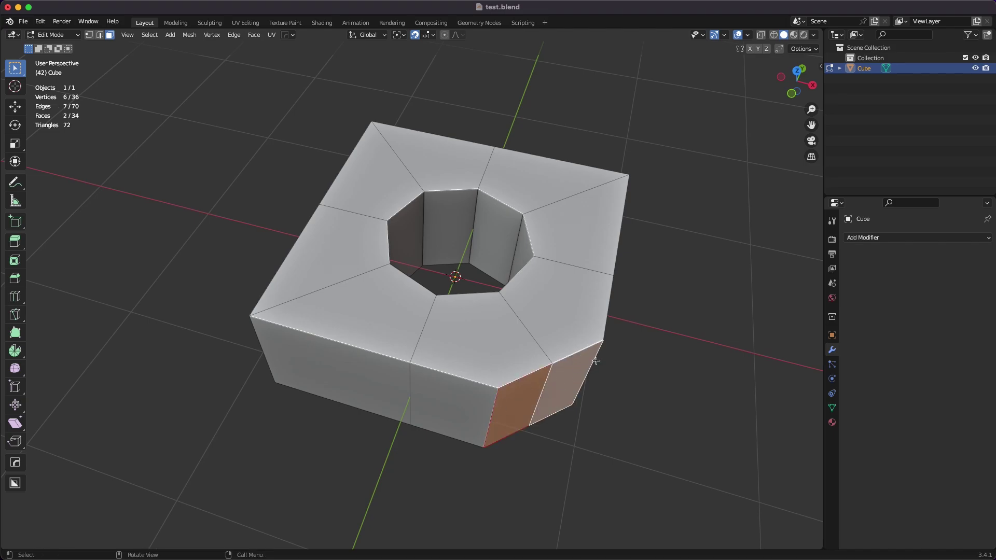
left_click(483, 333)
left_click(555, 306, "shift")
middle_click_drag(555, 306, 453, 203)
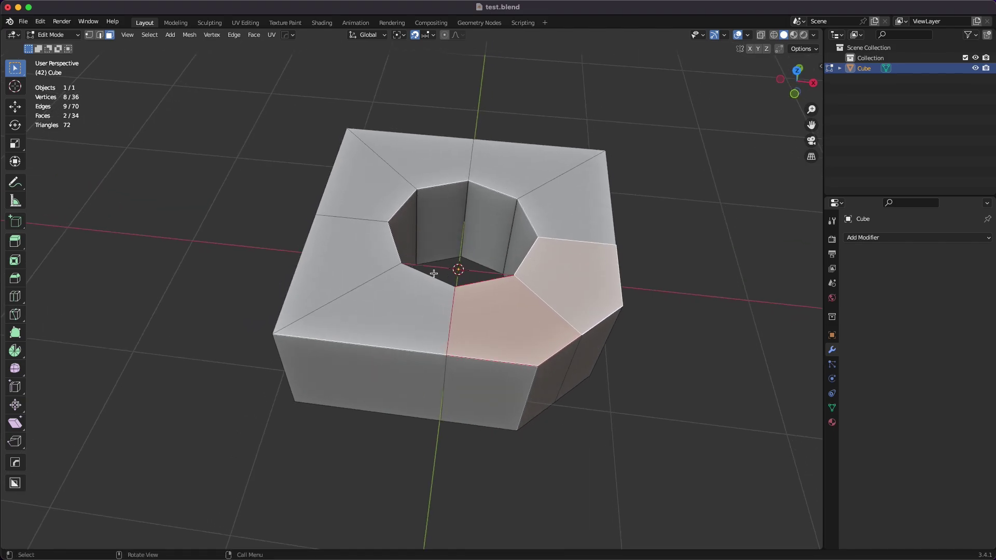
middle_click_drag(541, 304, 547, 339)
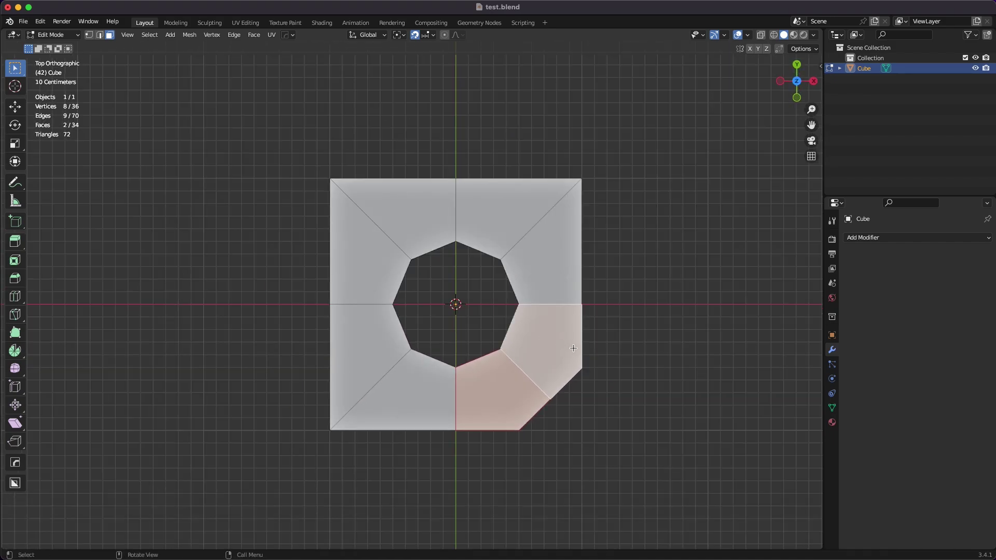
- Knife-cut edges just inside the block's top, left and bottom borders
key("k")
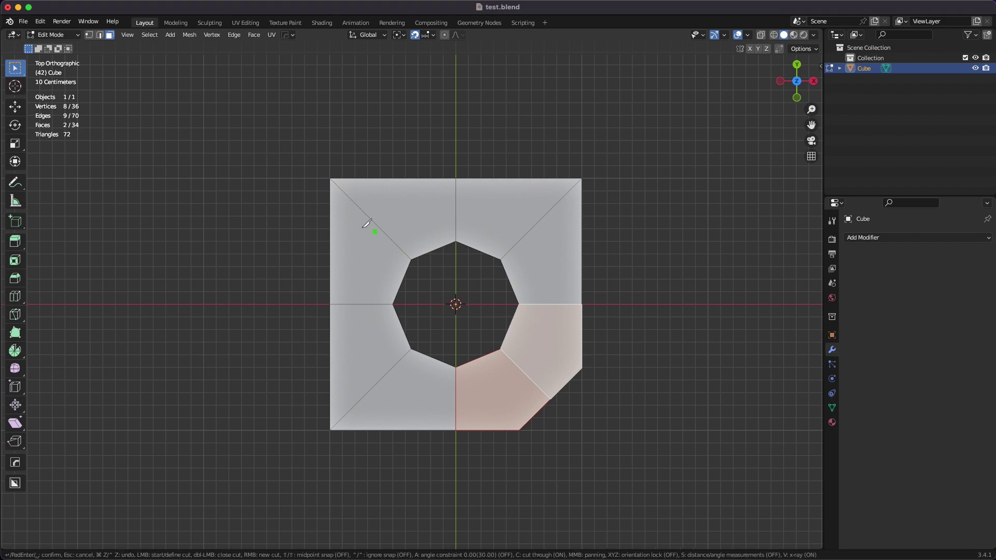
left_click(318, 193)
left_click(596, 193)
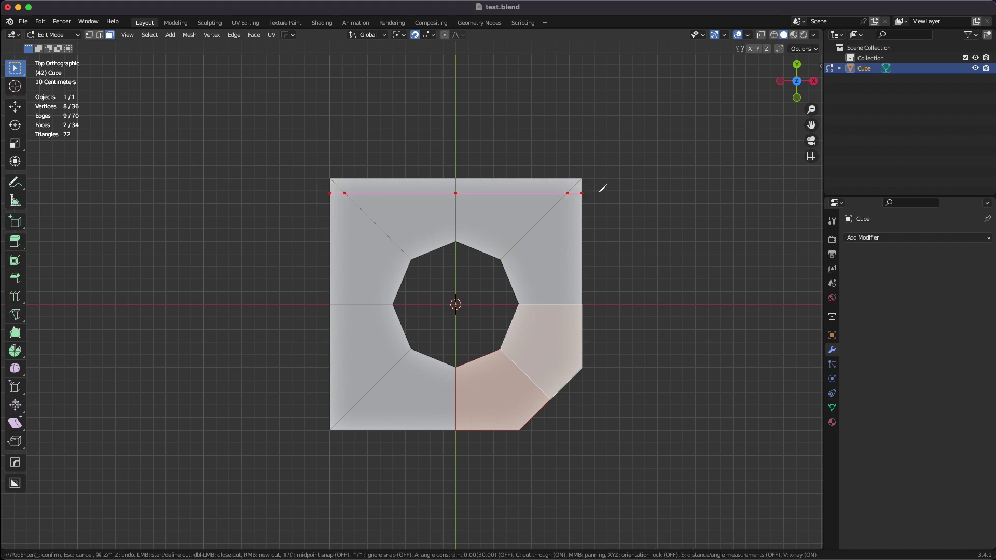
left_click(345, 179)
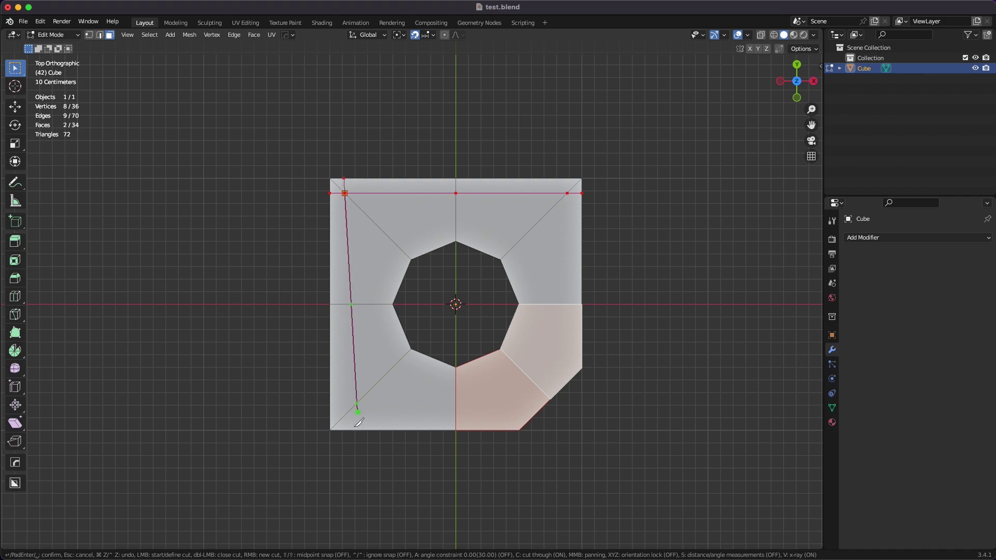
left_click(341, 449)
left_click(326, 420)
left_click(587, 410)
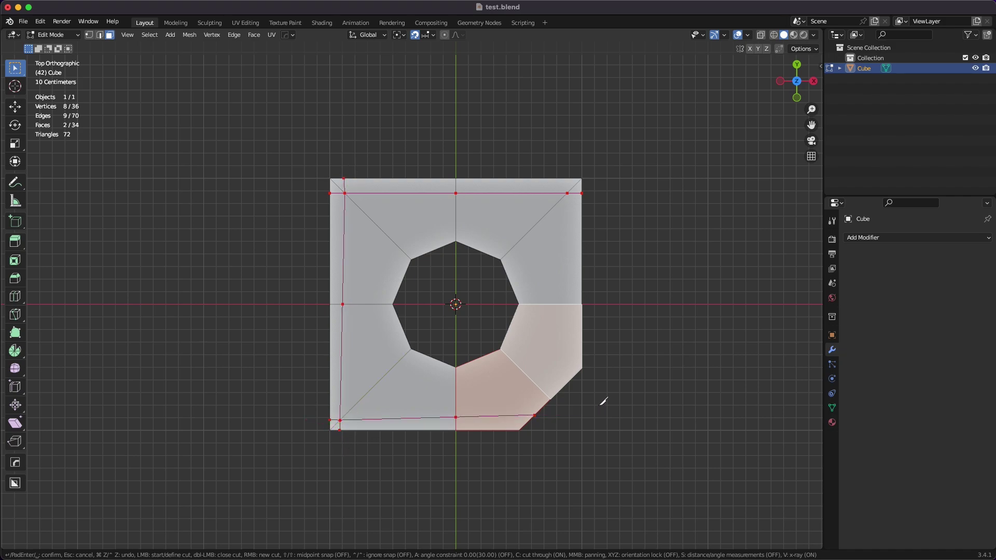
- Knife-cut down the right side and diagonally across the chamfer, then confirm the cuts
left_click(568, 178)
left_click(574, 415)
left_click(582, 361)
left_click(451, 439)
key("Return")
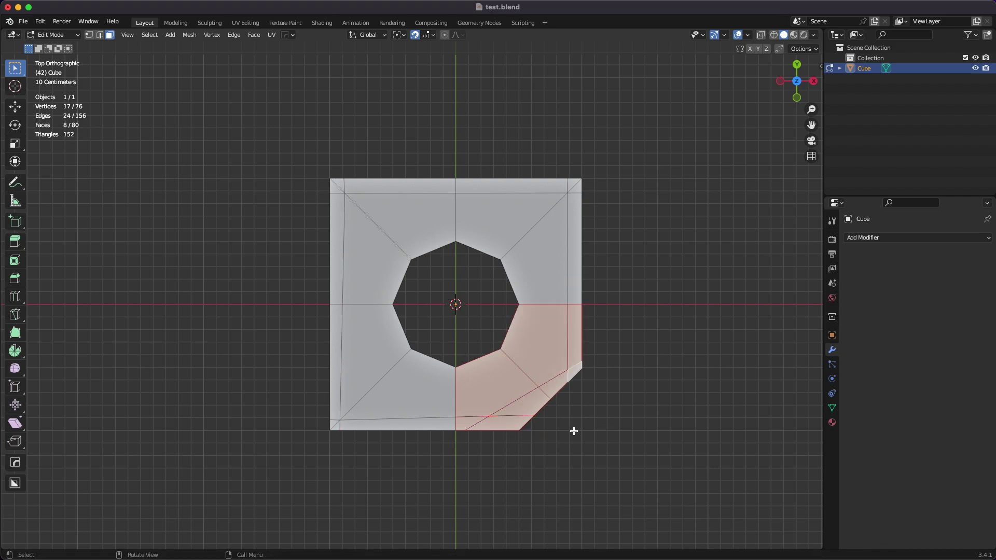
middle_click_drag(574, 431, 538, 320)
- Select the front rim and diagonal top edges and slide a full supporting loop 0.05 m off them
scroll(539, 320, "up", 2)
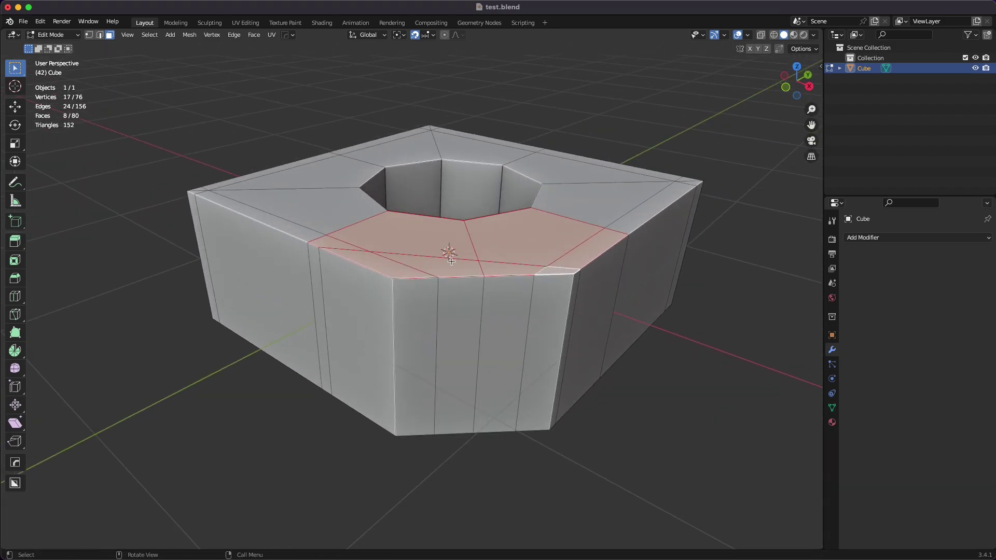
middle_click_drag(453, 265, 486, 304)
scroll(497, 323, "up", 1)
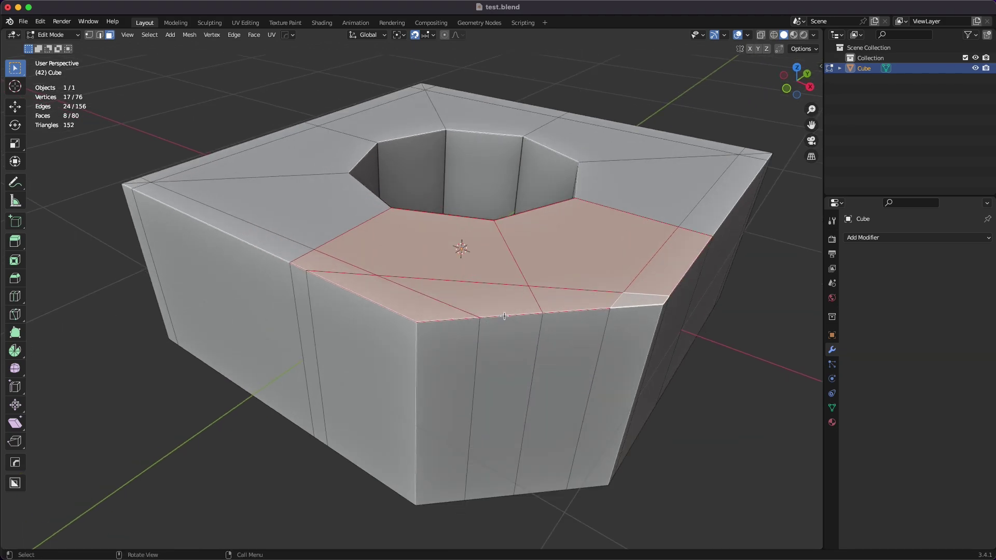
key("2")
left_click(504, 316)
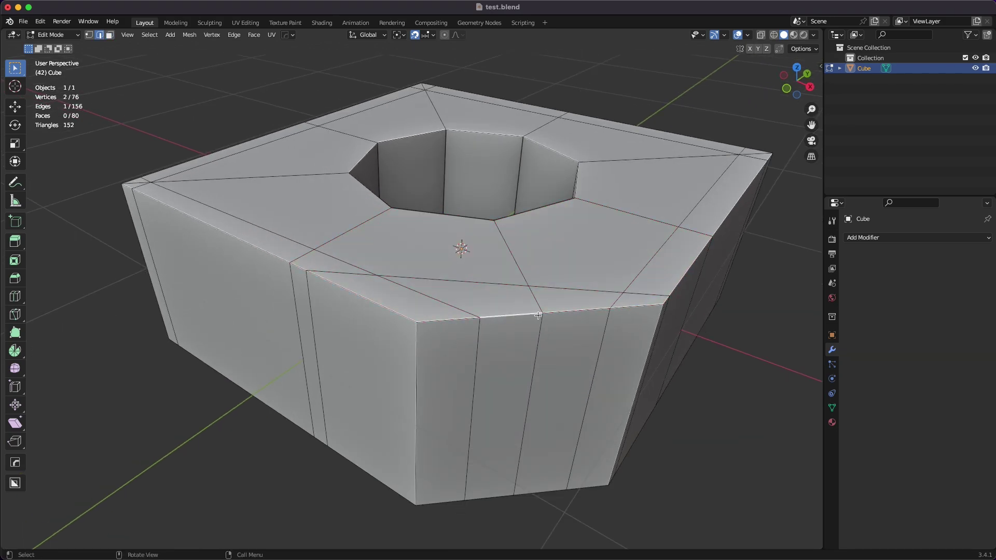
left_click(476, 279, "shift")
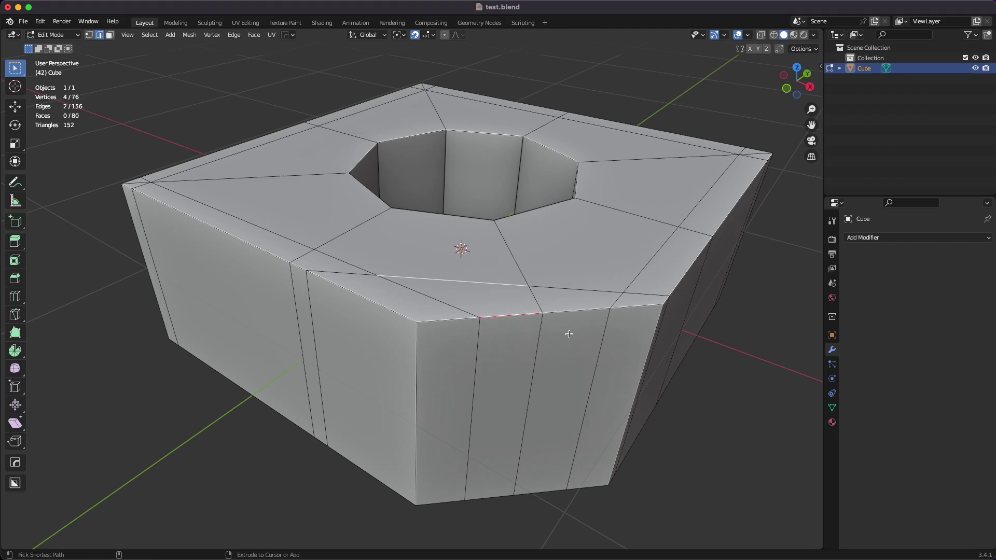
key("g")
key("g")
key("Tab")
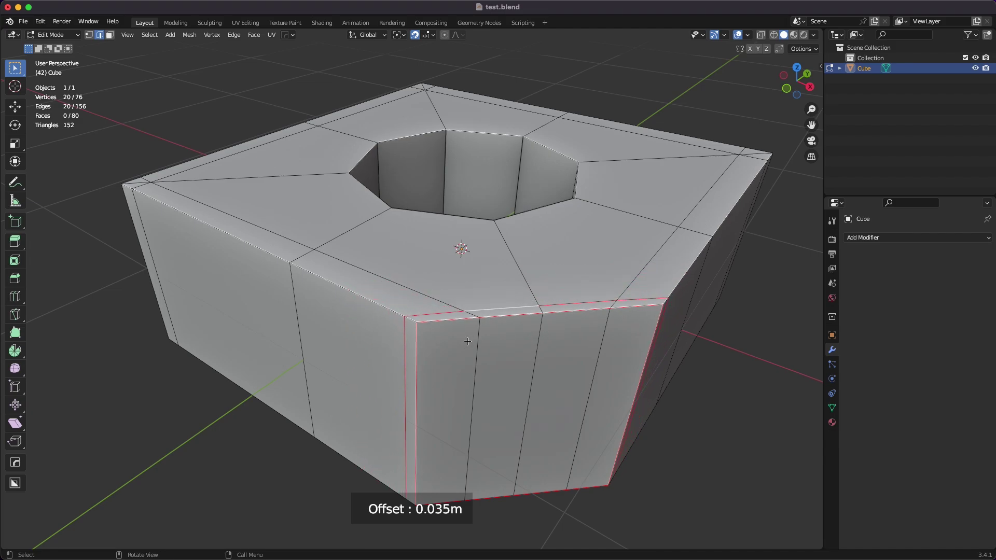
type("0.05")
key("Return")
middle_click_drag(467, 338, 575, 442)
middle_click_drag(541, 389, 529, 367)
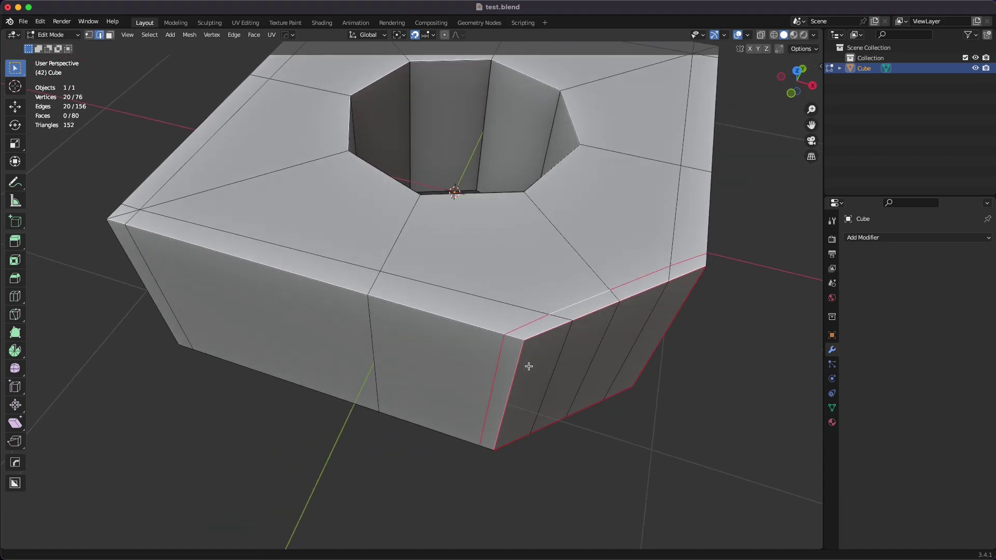
left_click(515, 331)
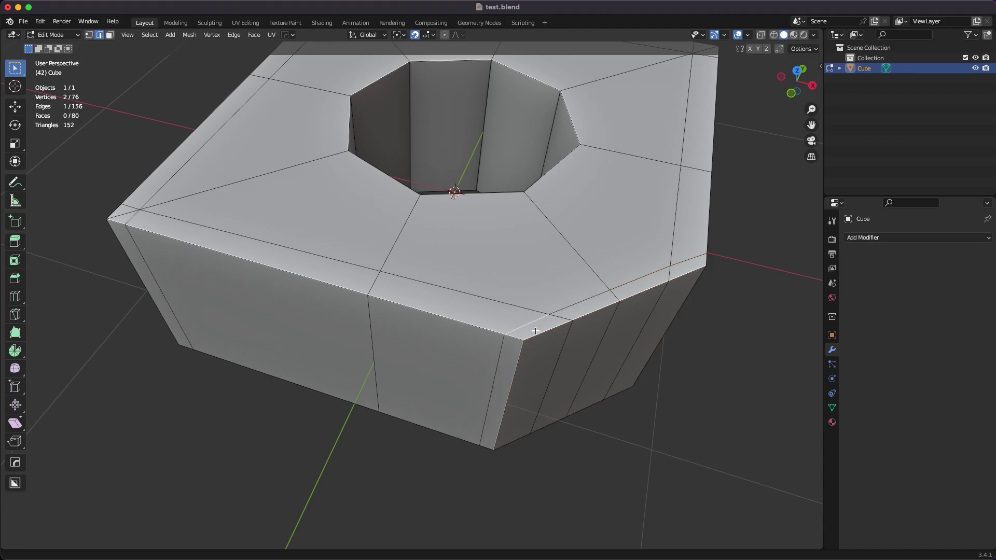
left_click(577, 303)
left_click(594, 292, "shift")
left_click(495, 380)
left_click(511, 384)
left_click(527, 324)
middle_click_drag(568, 367, 585, 356)
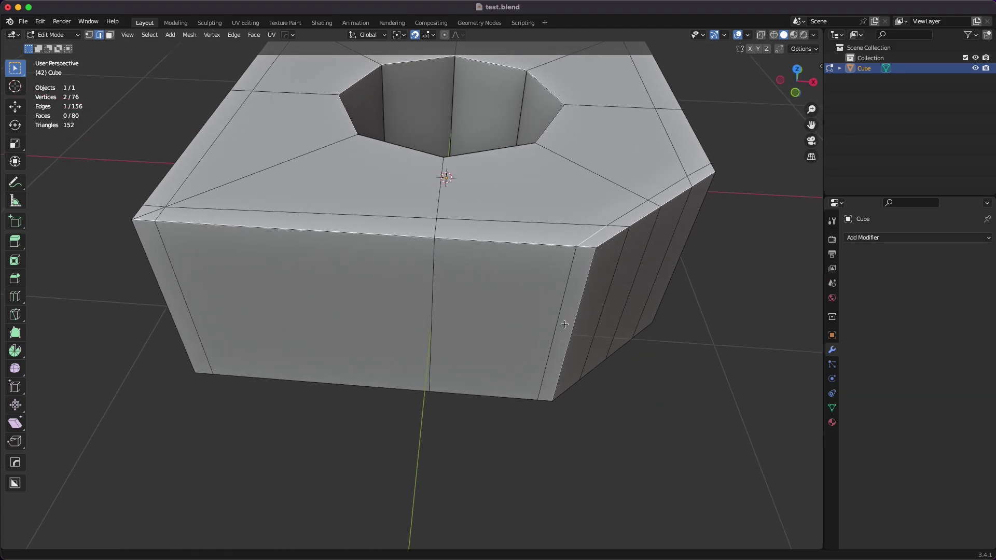
middle_click_drag(550, 314, 519, 319)
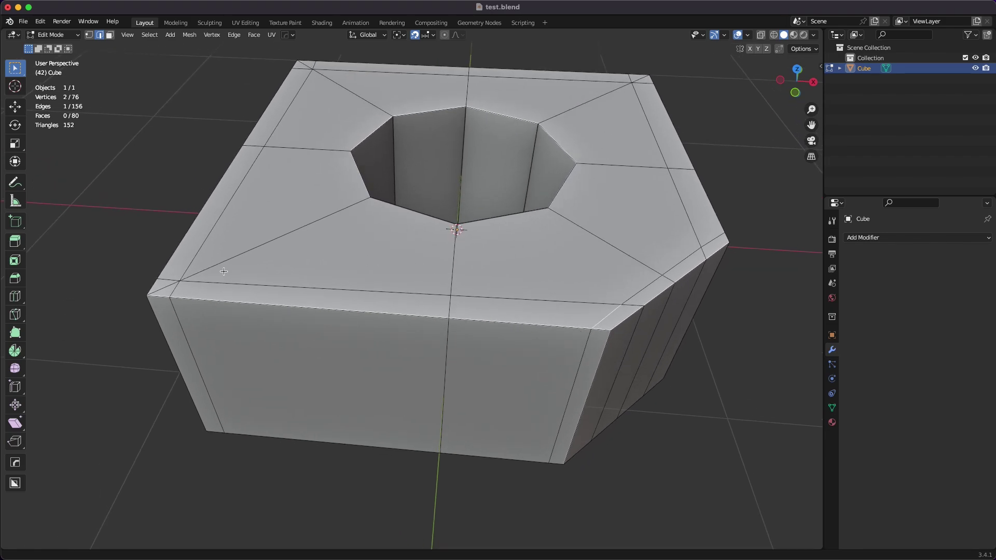
- Select the six short corner edges around the block and Limited Dissolve them at 5°
left_click(164, 290)
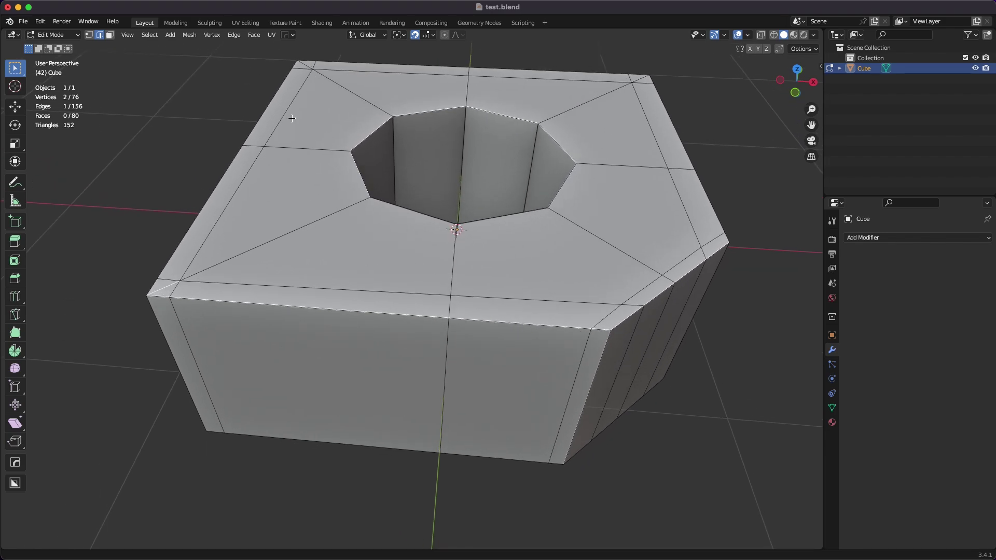
left_click(301, 63, "shift")
left_click(638, 81, "shift")
middle_click_drag(482, 292, 491, 164)
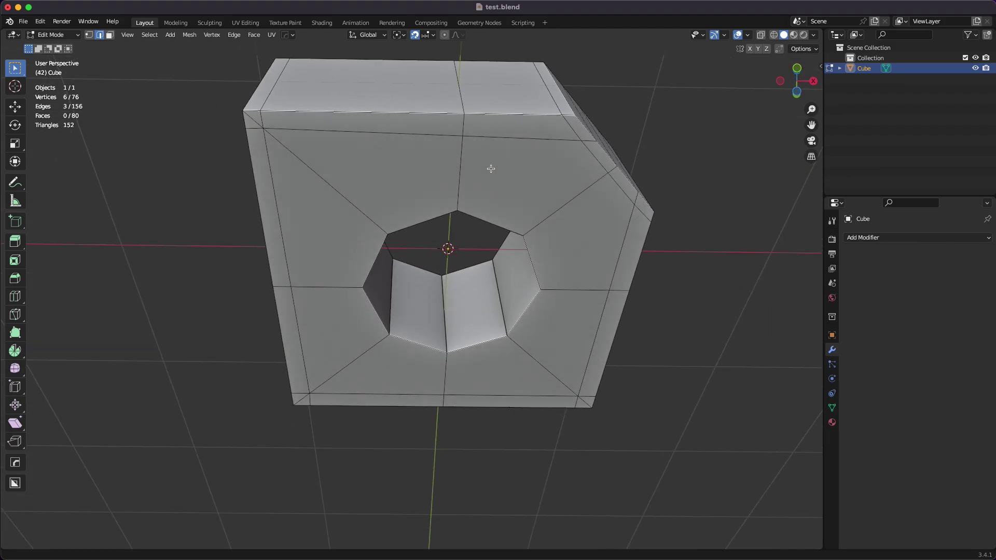
left_click(253, 120, "shift")
left_click(300, 398, "shift")
left_click(583, 402, "shift")
key("x")
left_click(584, 401)
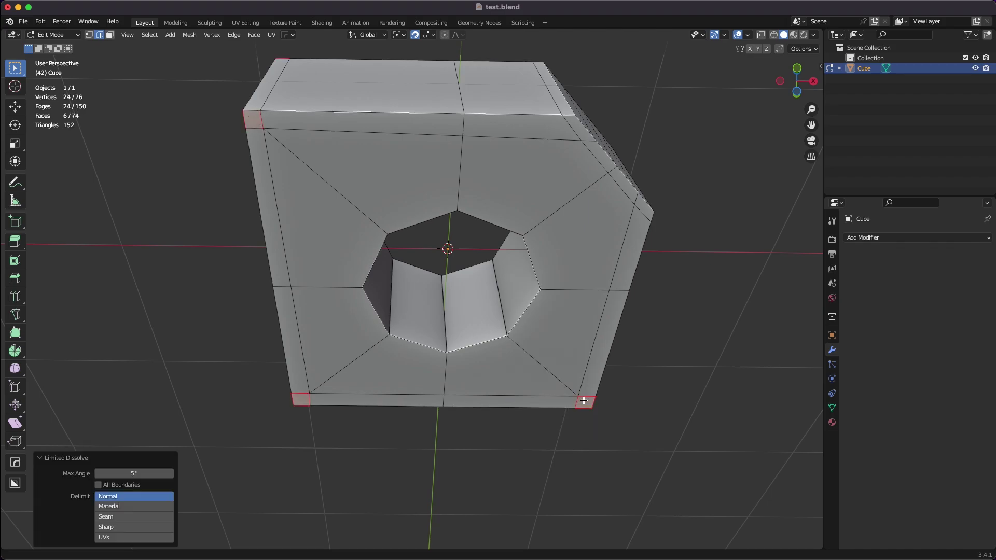
- Select the front top edge loop and the inner top loop on the right side
middle_click_drag(584, 401, 549, 389)
left_click(515, 359, "alt")
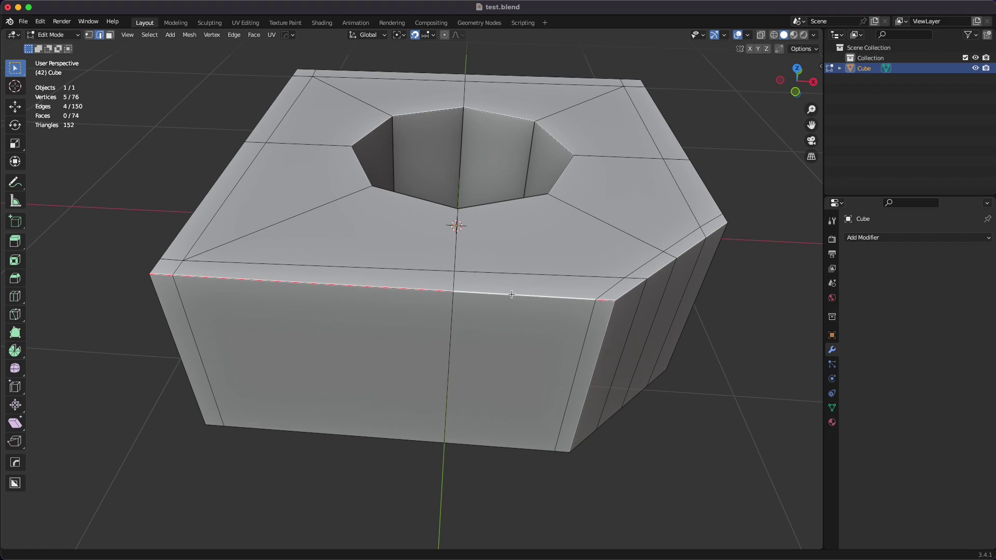
left_click(510, 274, "alt+shift")
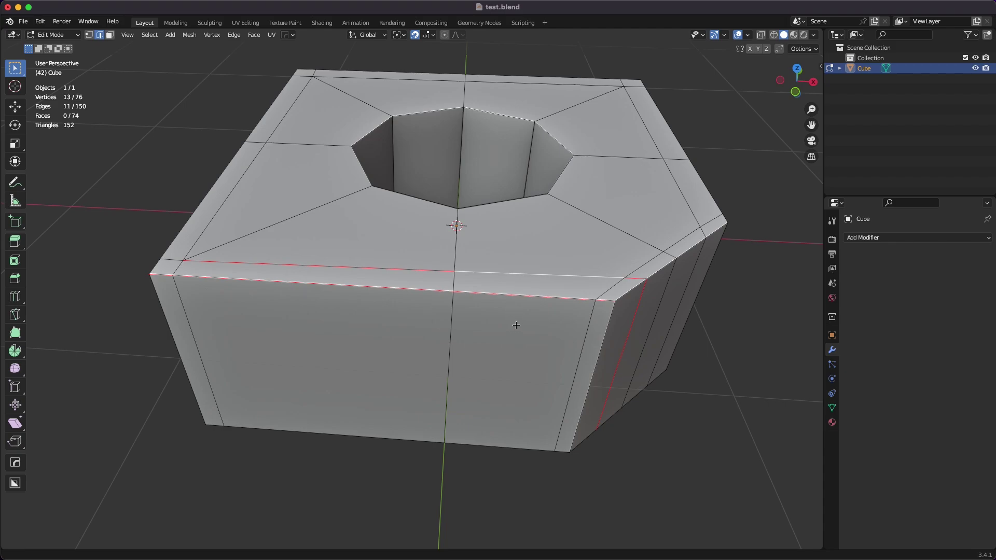
- Offset 0.050 m supporting loops from the selected edges, extended down the sides and bottom
key("ctrl+b")
key("Tab")
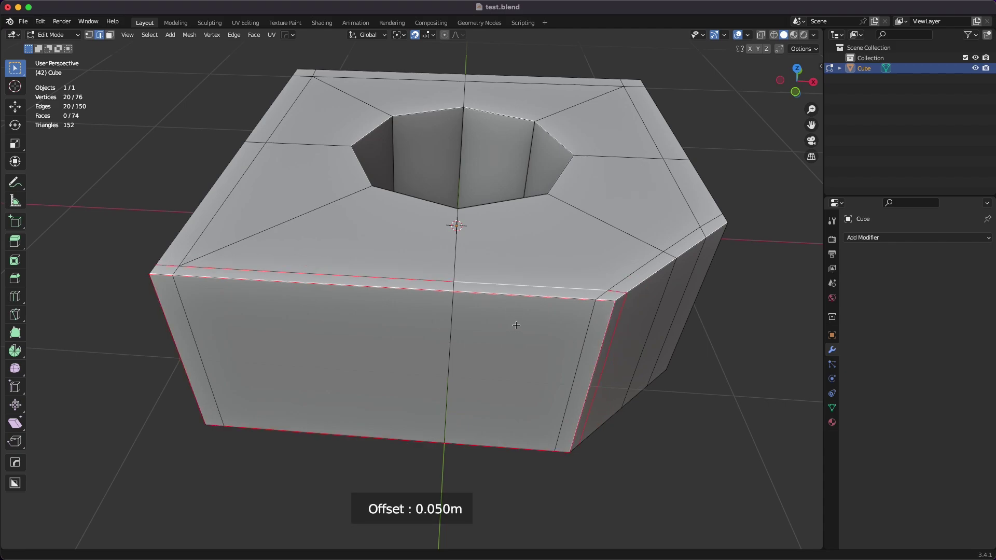
left_click(516, 326)
middle_click_drag(516, 325, 572, 346)
- Add 0.050 m offset loops all around from two top-rim edges
middle_click_drag(380, 422, 405, 343)
left_click(408, 329)
left_click(412, 303, "shift")
key("ctrl+e")
left_click(412, 303)
key("Tab")
left_click(275, 302)
middle_click_drag(276, 302, 370, 318)
- Add a 0.050 m offset loop from the front top edges
left_click(369, 326)
key("ctrl+e")
left_click(378, 302)
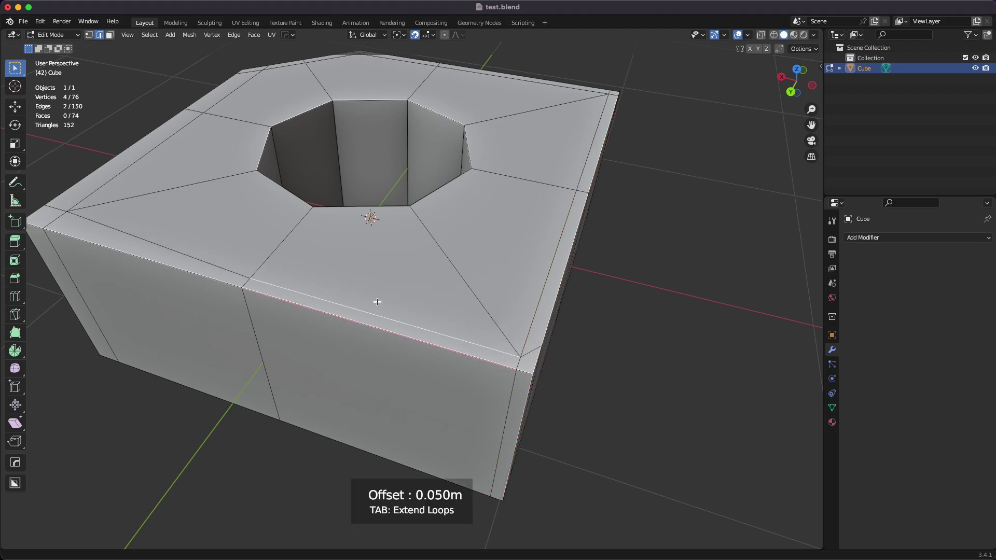
left_click(377, 299)
middle_click_drag(378, 299, 434, 348)
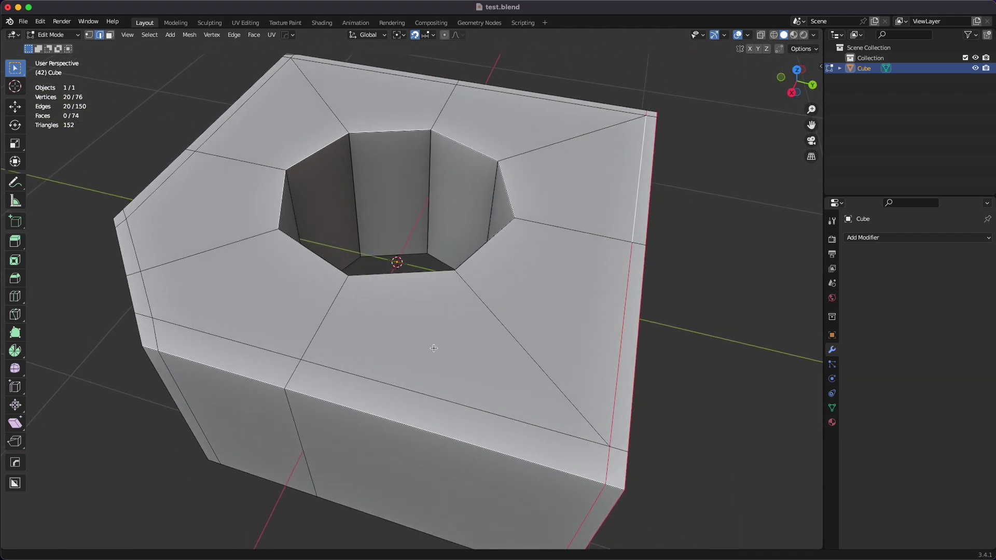
- Add a 0.050 m offset loop from the lower and upper front edges
left_click(396, 421)
left_click(402, 385, "shift")
key("shift+r")
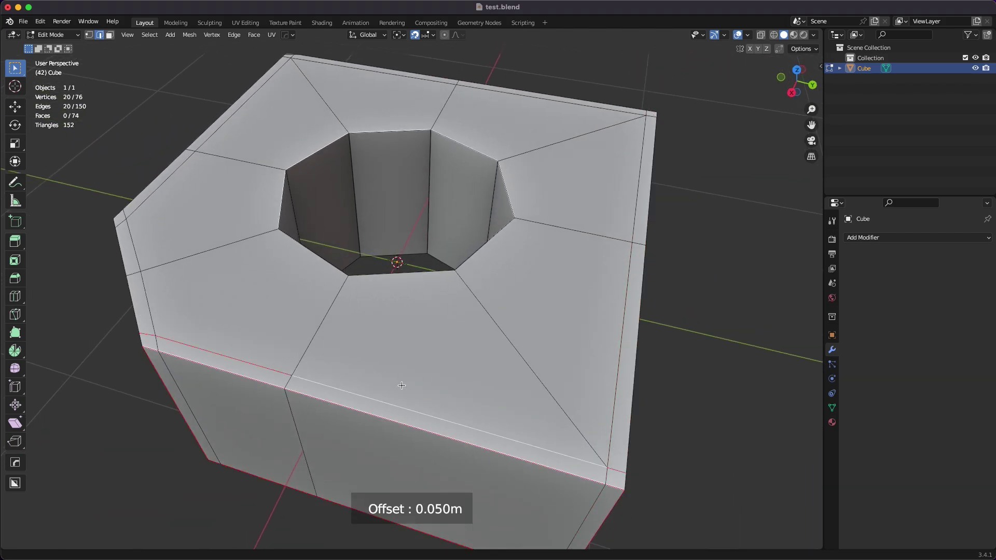
left_click(402, 386)
middle_click_drag(401, 385, 395, 345)
key("ctrl+r")
scroll(399, 345, "up", 1)
left_click(399, 345)
right_click(398, 345)
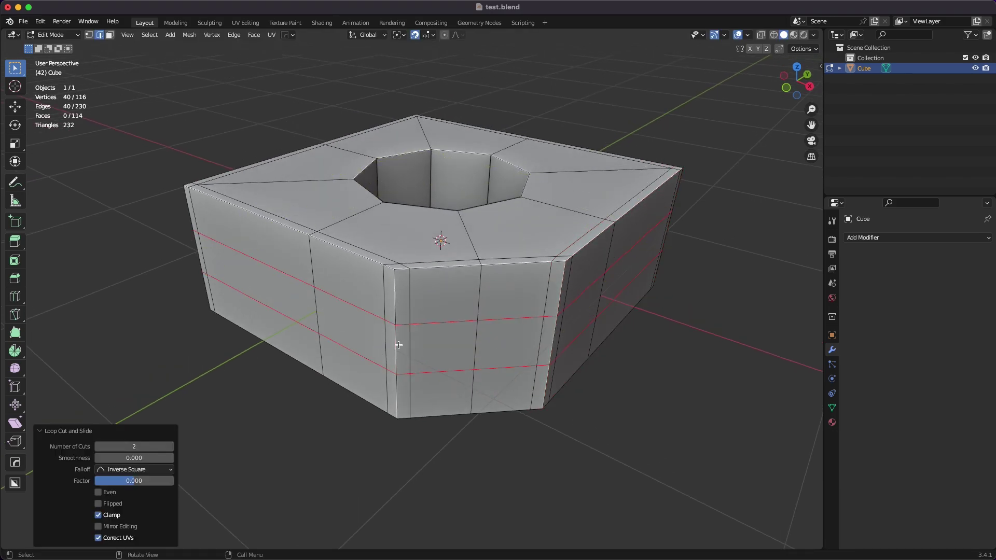
left_click(425, 270)
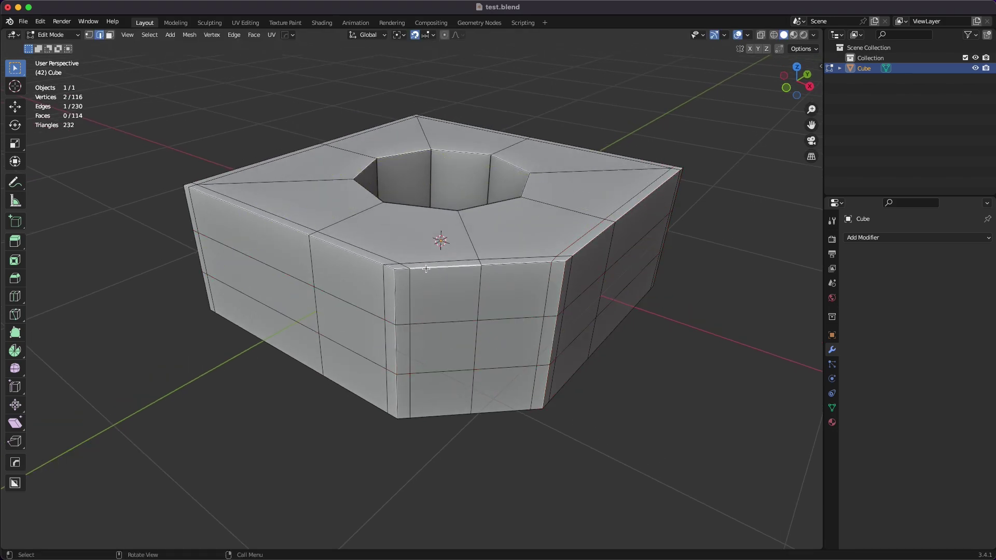
left_click(435, 323, "shift")
left_click(437, 417, "shift")
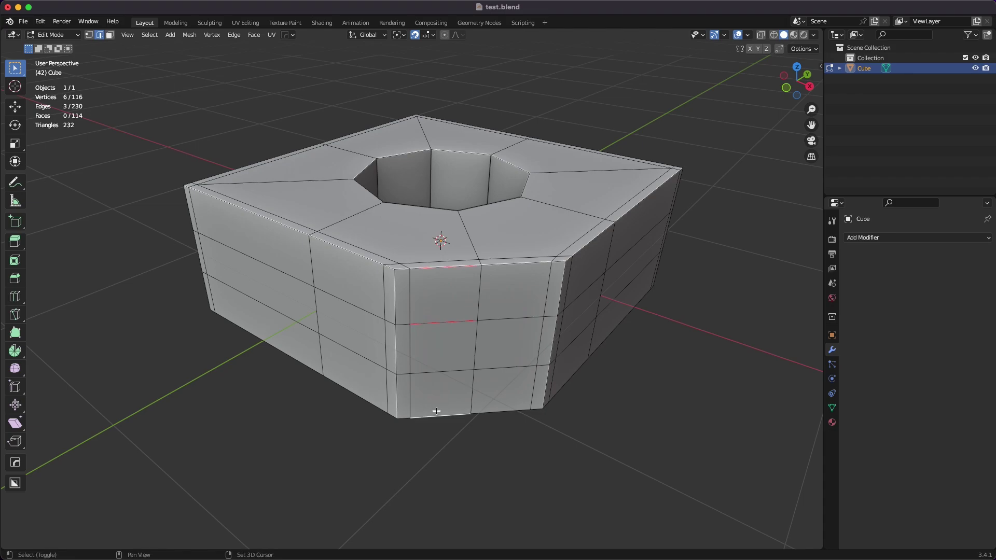
left_click(434, 373, "shift")
key("ctrl+shift+r")
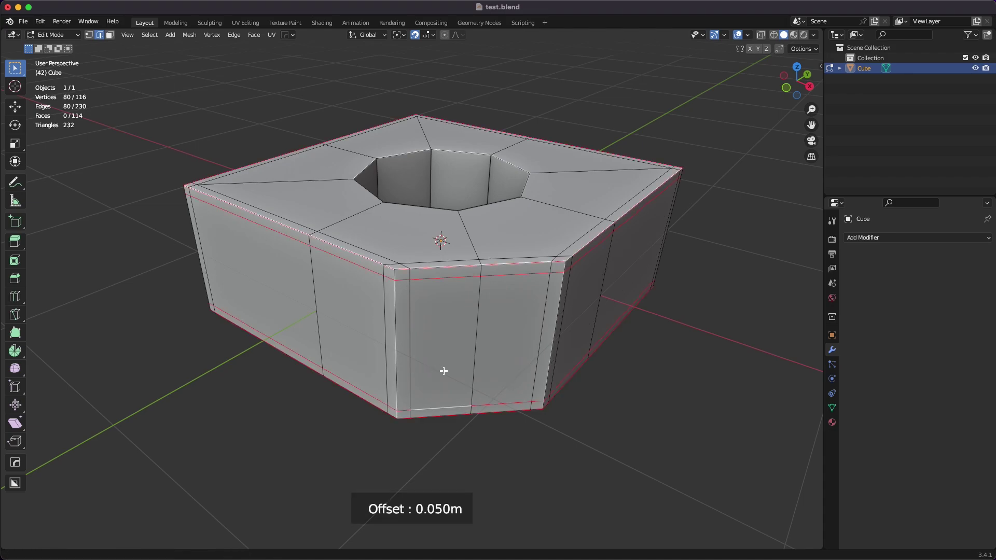
left_click(444, 369)
middle_click_drag(444, 369, 471, 365)
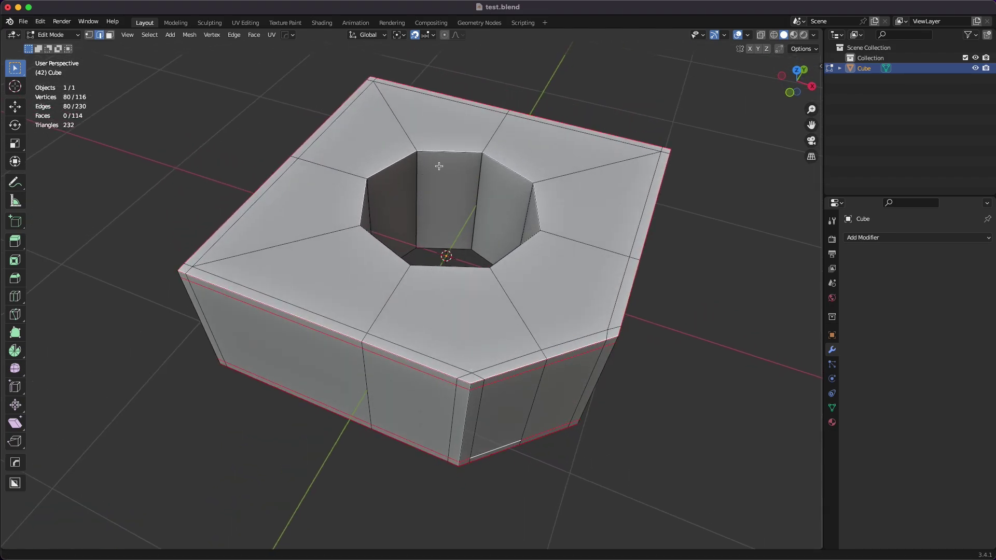
middle_click_drag(422, 206, 434, 241)
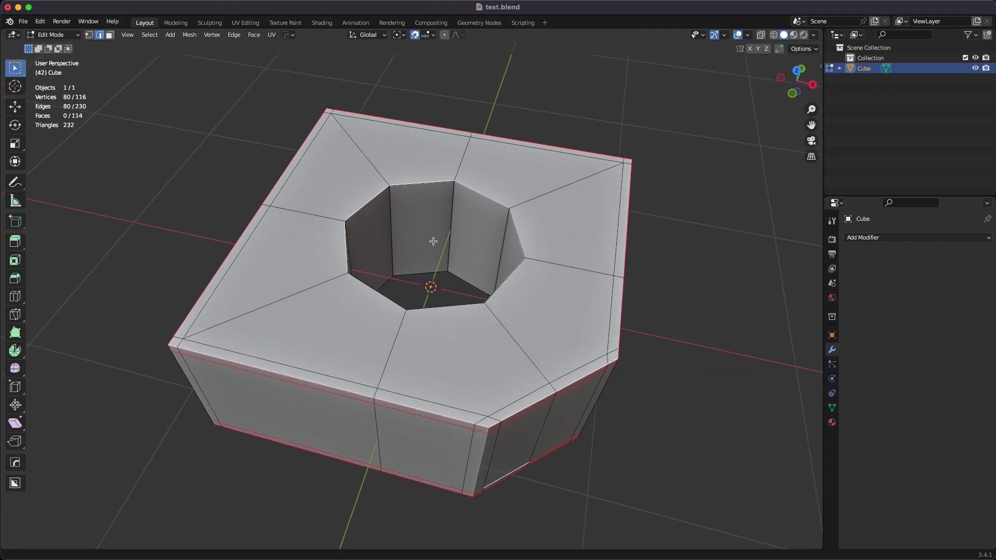
- Add two centred loop cuts around the inside of the hole wall
key("ctrl+r")
left_click(396, 249)
right_click(396, 261)
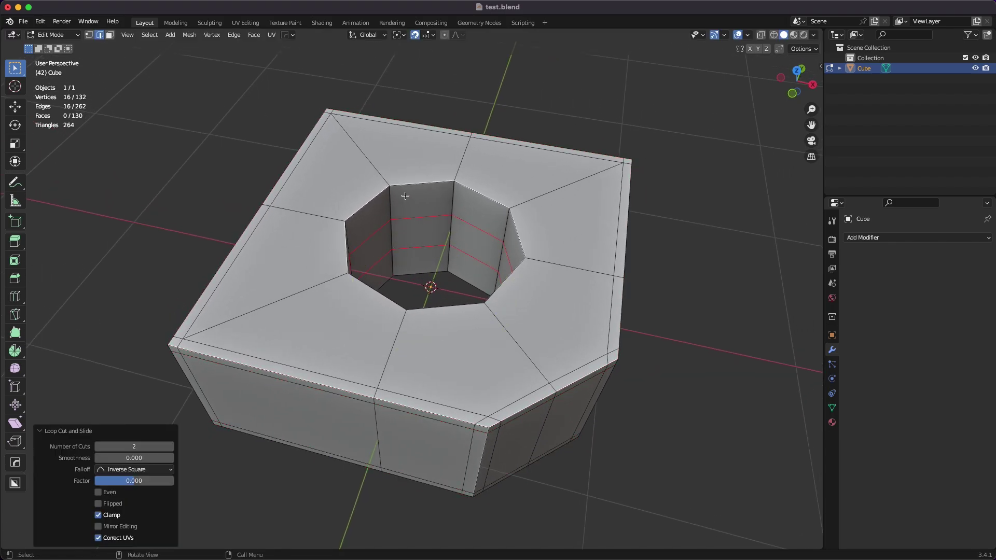
middle_click_drag(346, 259, 454, 314)
middle_click_drag(454, 264, 427, 234)
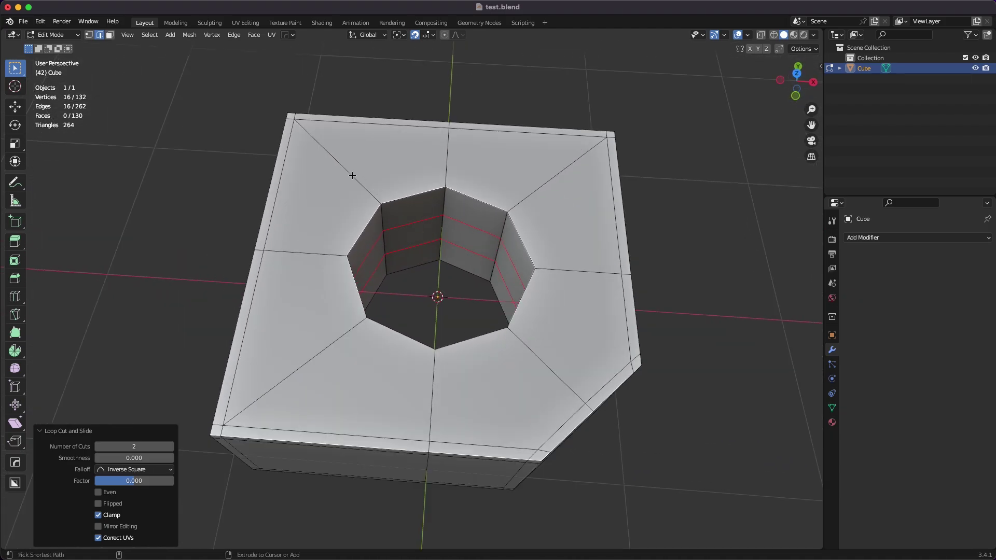
- Add centred ring loops around the hole on the top and bottom faces
key("ctrl+r")
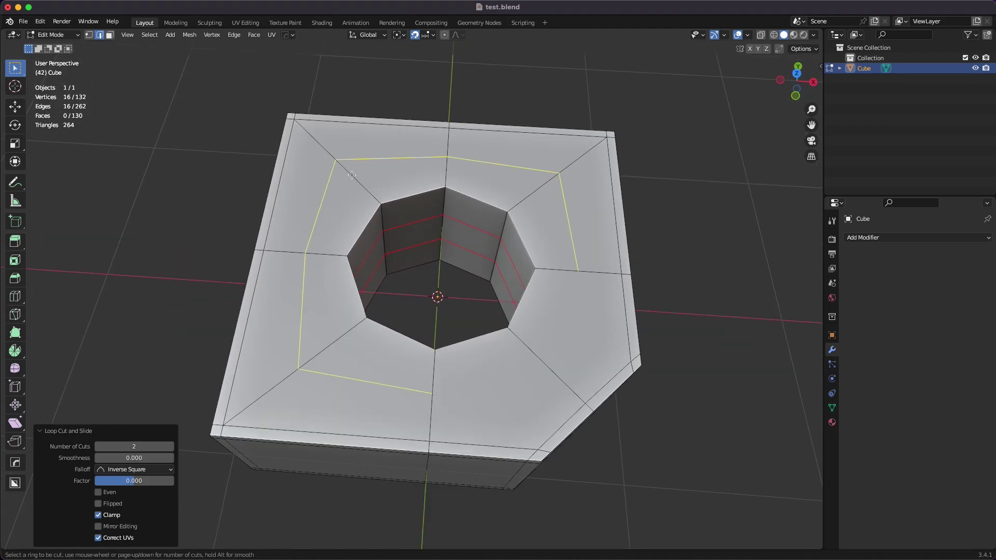
left_click(351, 176)
right_click(352, 176)
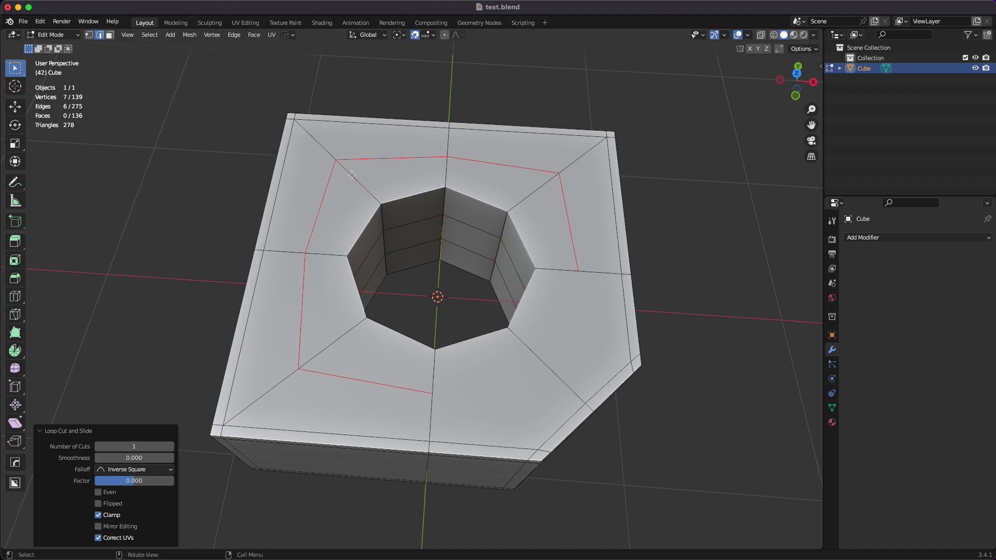
middle_click_drag(352, 176, 348, 134)
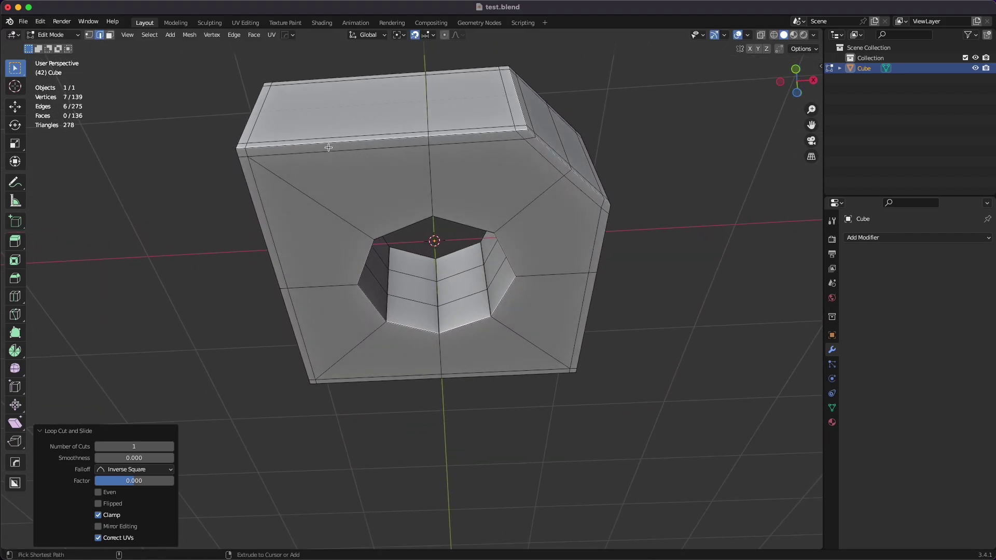
key("ctrl+r")
left_click(338, 214)
right_click(339, 213)
middle_click_drag(338, 213, 447, 342)
- Knife-cut from a ring vertex across the top face to the outer loop vertex
key("k")
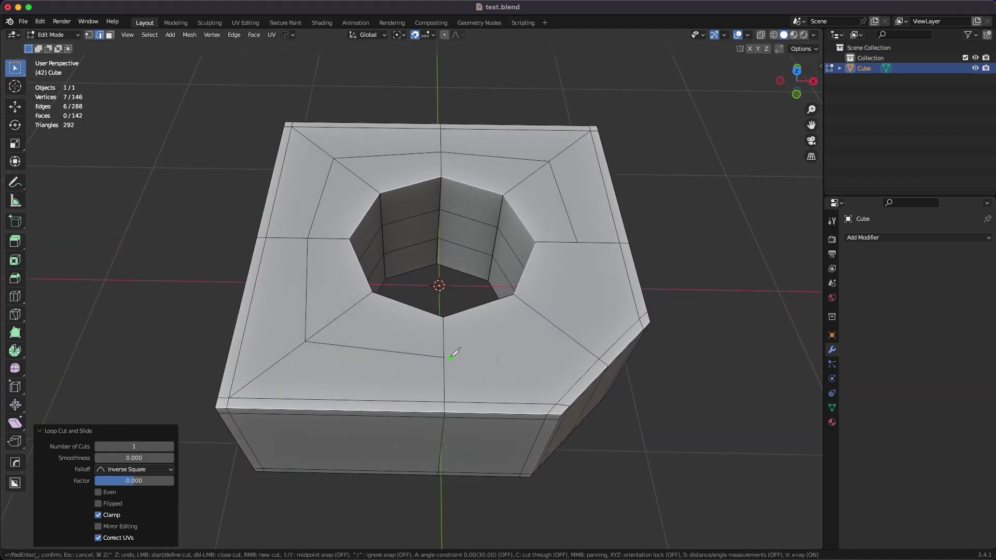
left_click(444, 357)
left_click(529, 307)
left_click(578, 242)
key("Return")
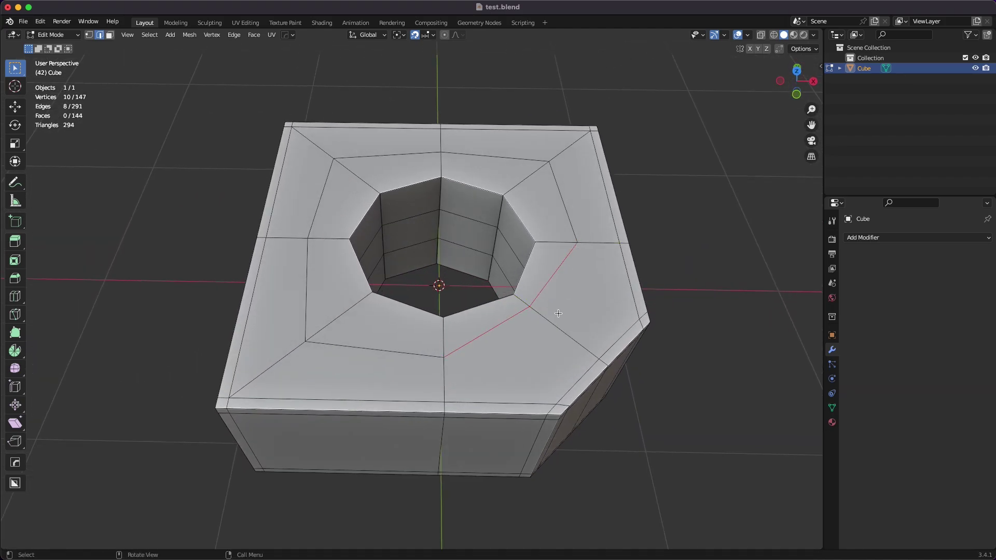
middle_click_drag(578, 242, 545, 212)
- Knife-cut on the underside from a ring vertex across to the corner and lower vertex
key("k")
left_click(430, 170)
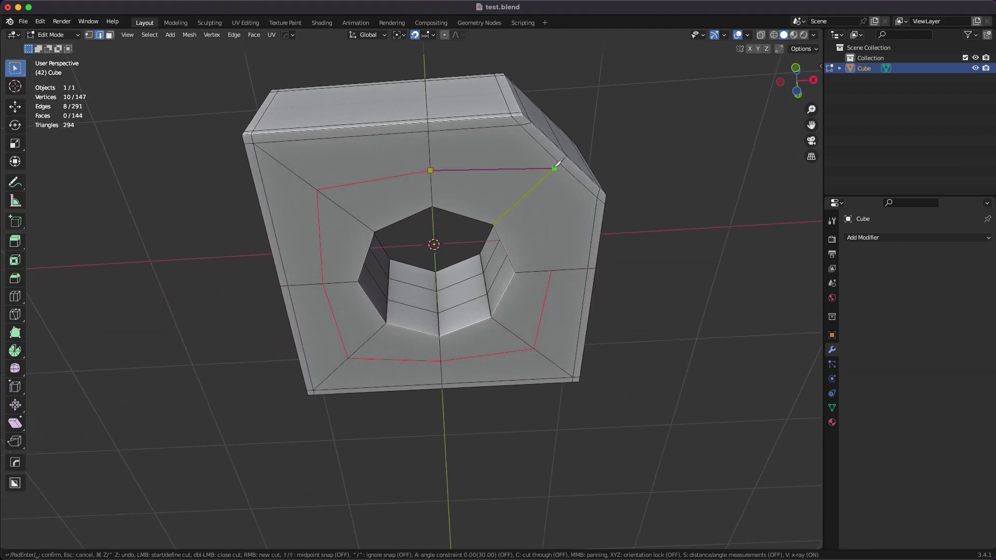
left_click(554, 169)
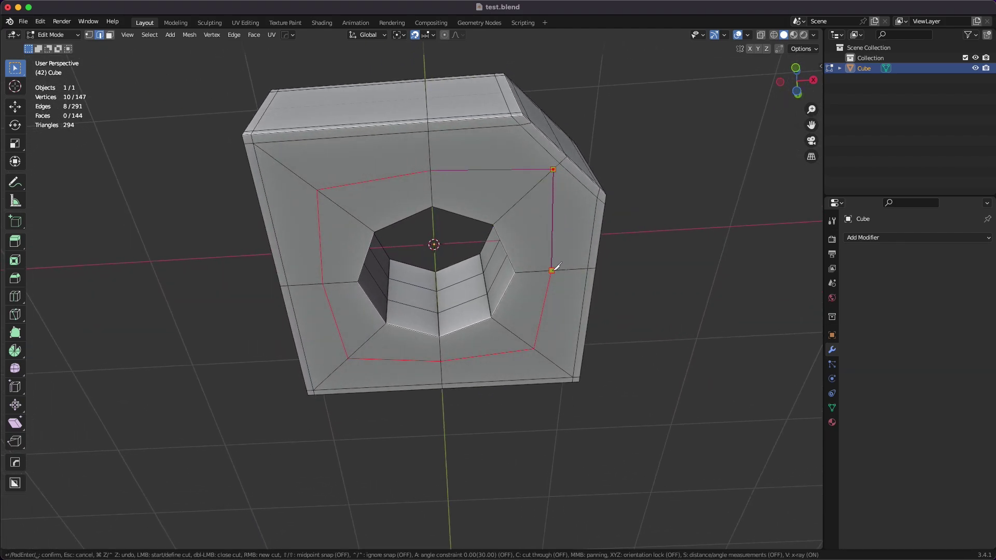
left_click(552, 270)
key("Return")
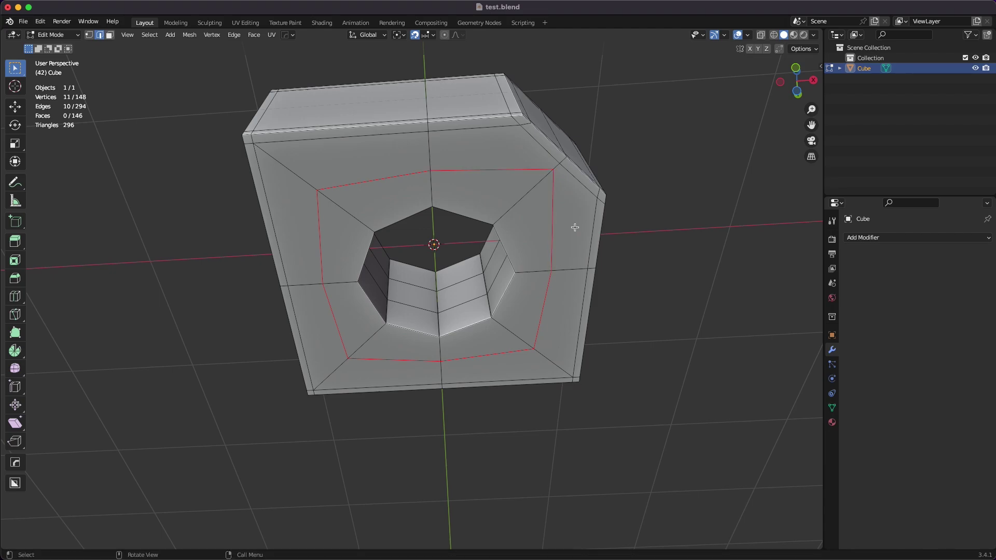
middle_click_drag(575, 227, 418, 246)
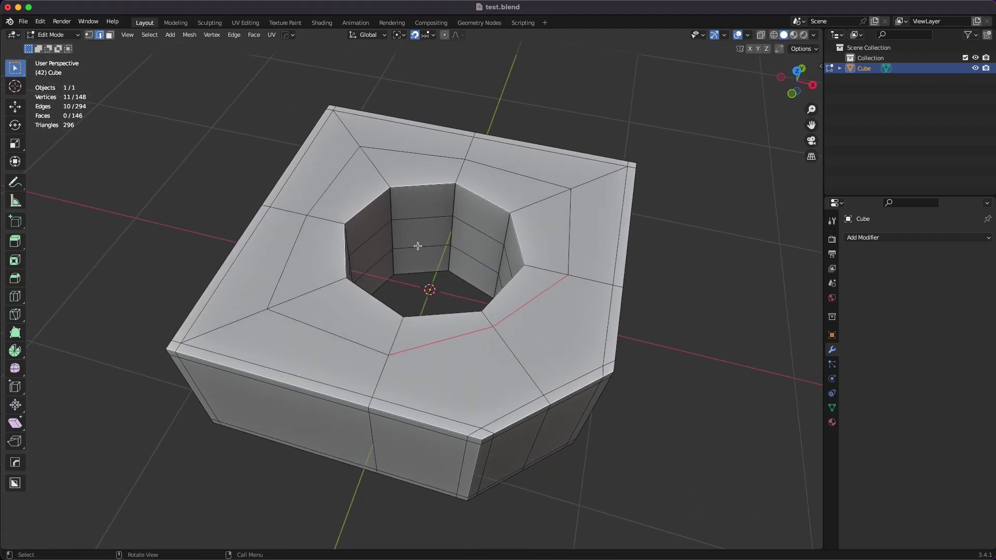
- Add 0.050 m supporting loops beside the hole's top inner rim edges
left_click(419, 186)
left_click(423, 274, "shift")
key("ctrl+shift+r")
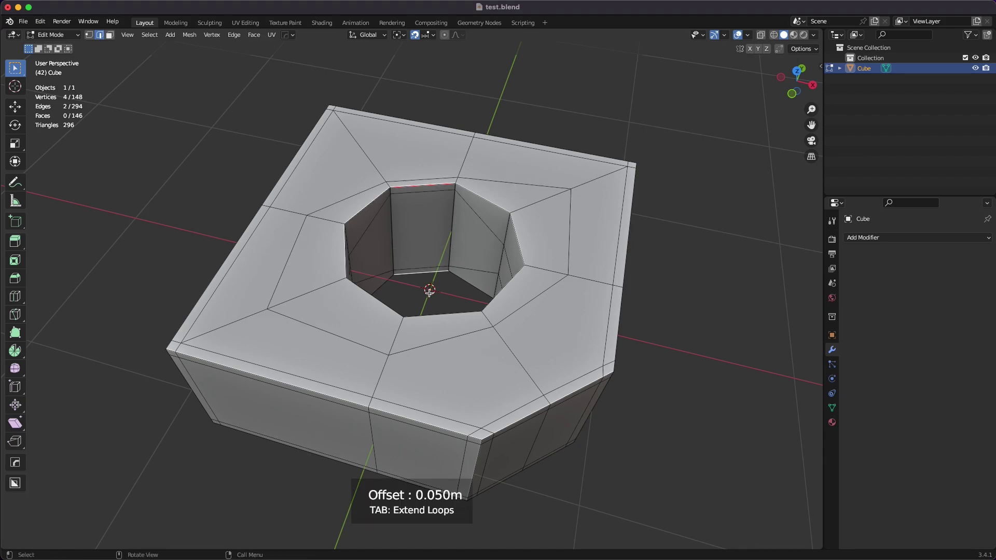
key("Tab")
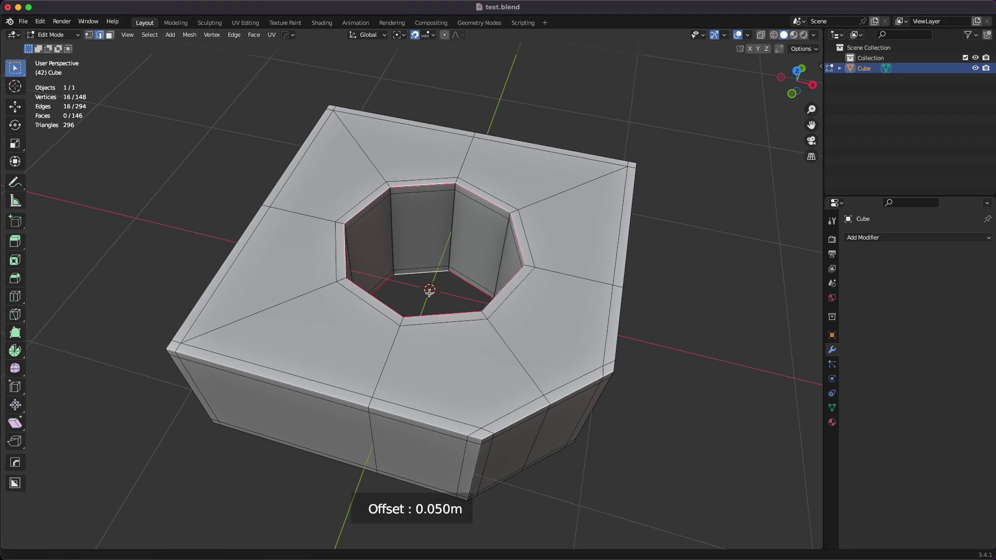
left_click(429, 291)
middle_click_drag(430, 291, 539, 306)
- Add another offset supporting loop at about 0.107 m on the other rim
key("ctrl+shift+r")
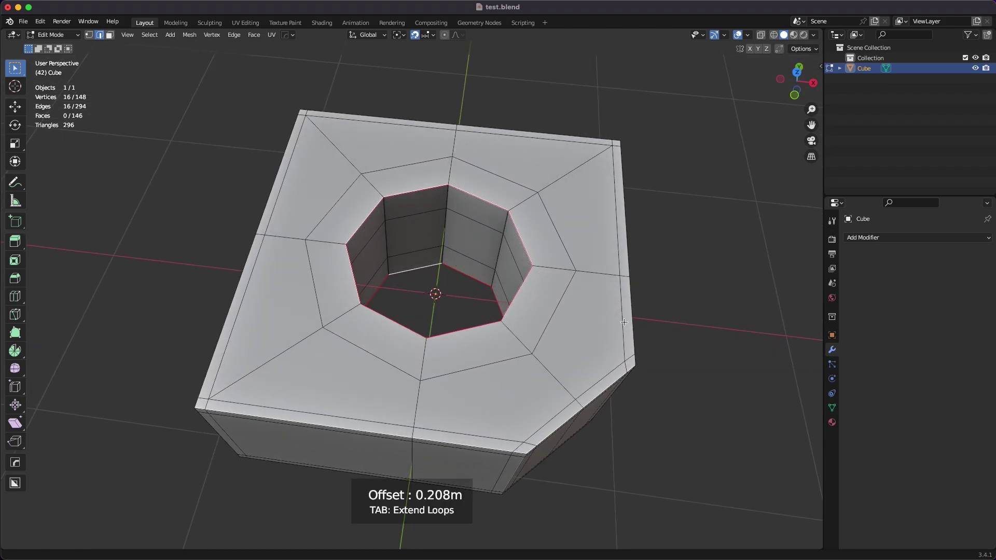
left_click(567, 301)
middle_click_drag(568, 300, 564, 333)
- Give the block a level-3 Subdivision modifier and Shade Smooth, then return to Edit Mode
key("Tab")
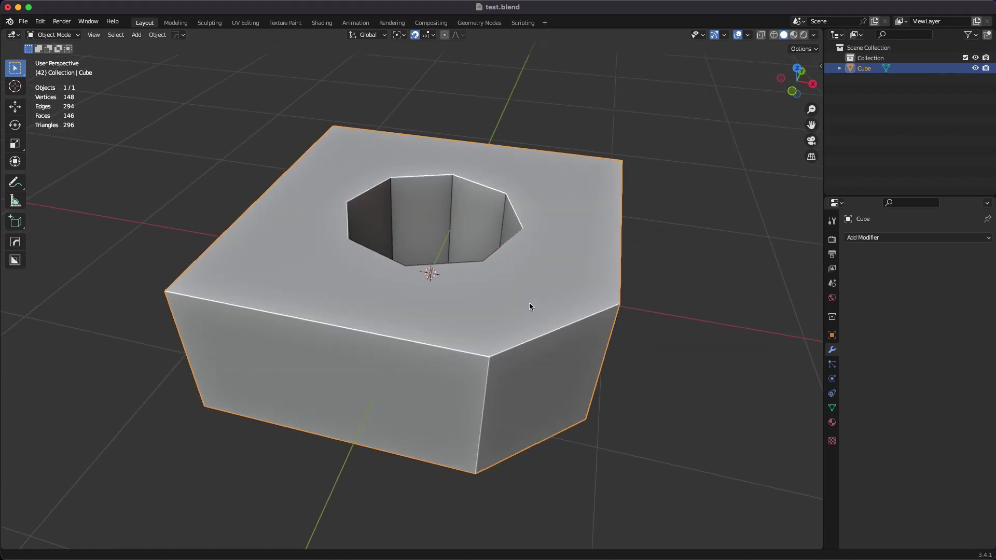
key("ctrl+3")
right_click(522, 297)
left_click(521, 297)
middle_click_drag(545, 325, 531, 343)
key("Tab")
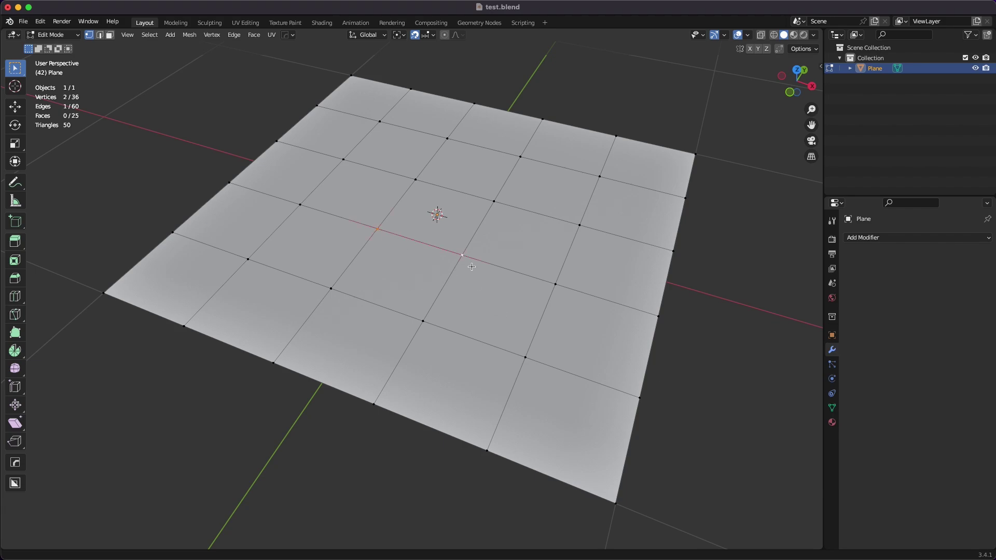
- Trial an offset on the centre face's four grid vertices, cancelling it each time
key("ctrl+b")
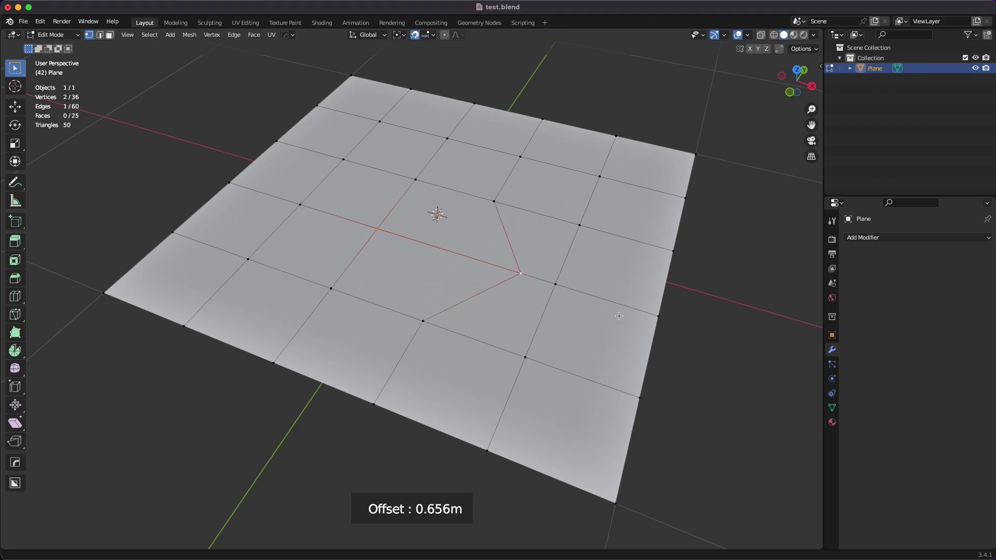
key("Escape")
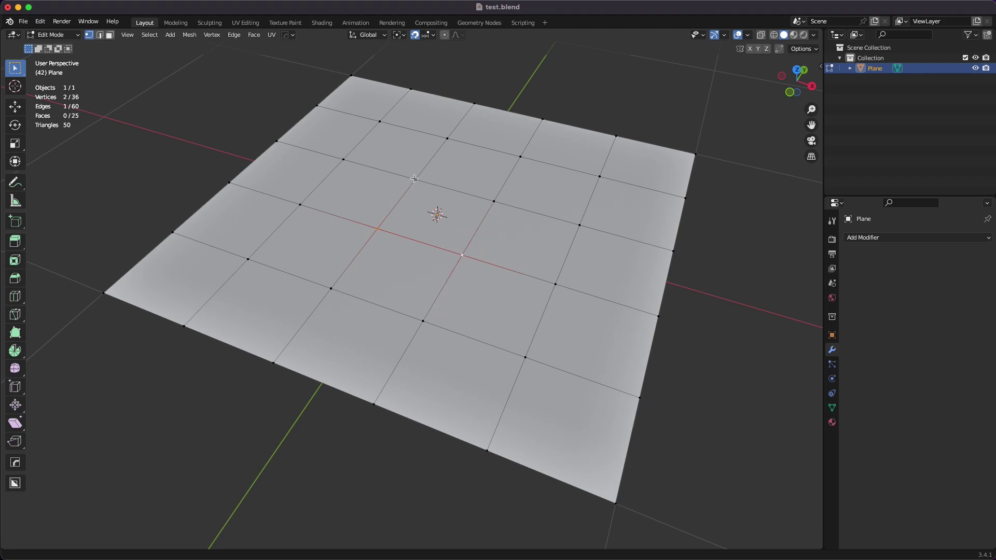
left_click(496, 201, "shift")
key("ctrl+b")
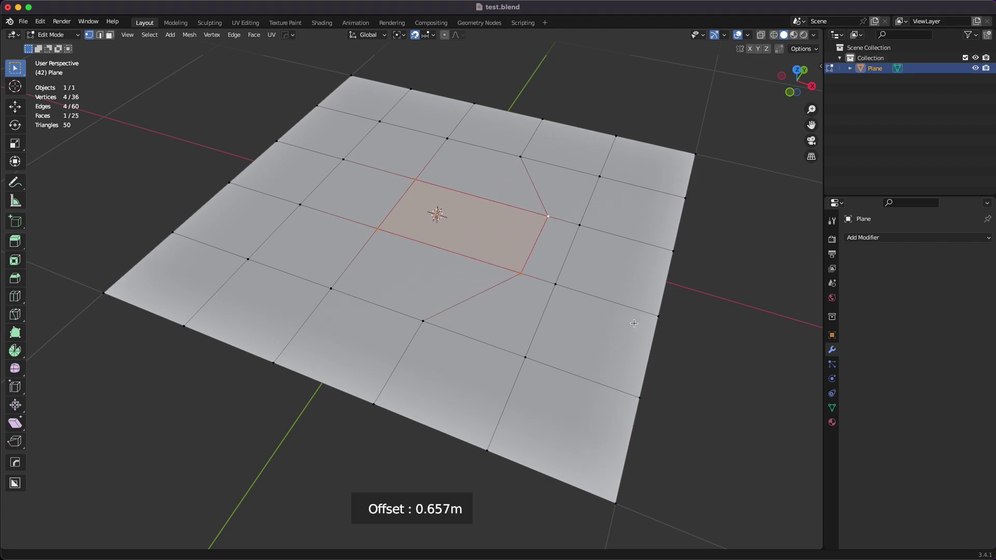
key("Escape")
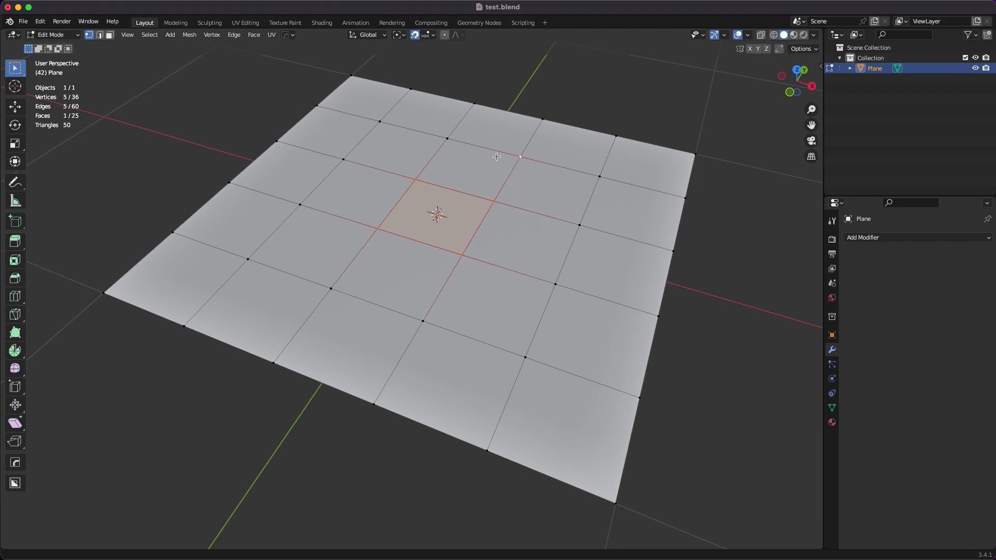
- Add the surrounding vertices around the grid centre and start the offset slide
left_click(474, 106, "shift")
left_click(332, 289, "shift")
left_click(296, 204, "shift")
left_click(379, 122, "shift")
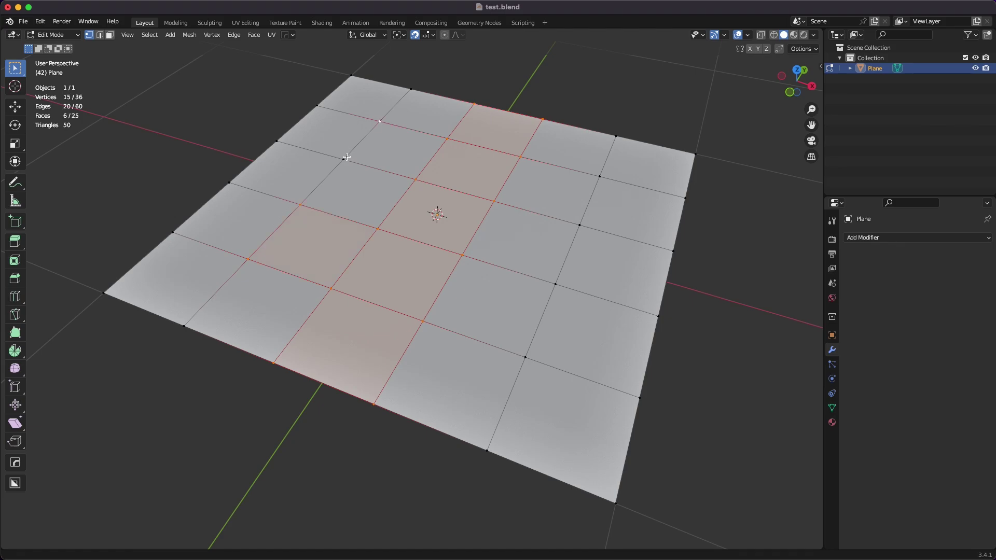
left_click(556, 282, "shift")
key("ctrl+b")
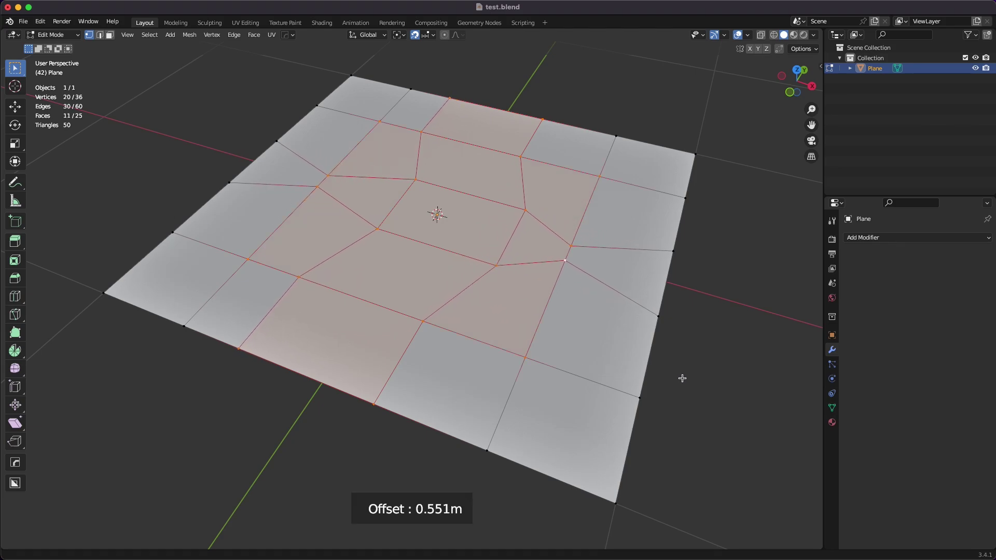